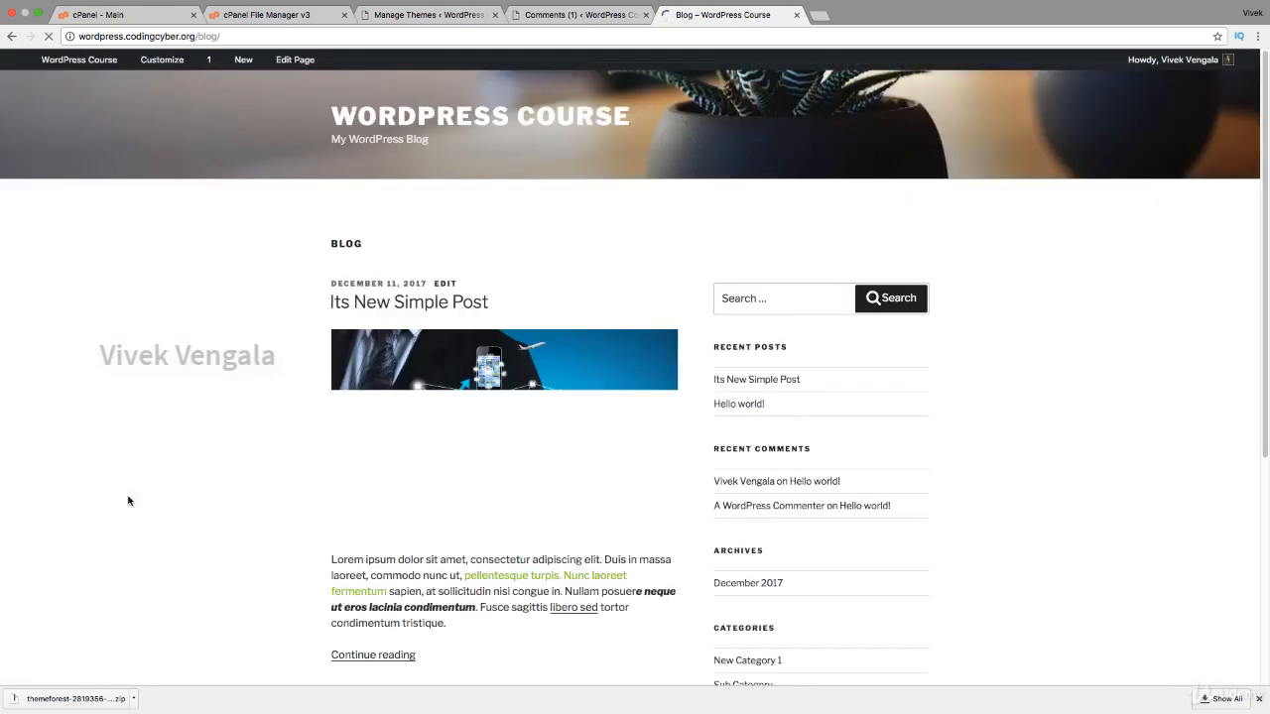
# - Open the blog page in the theme customizer
pyautogui.click(170, 61)
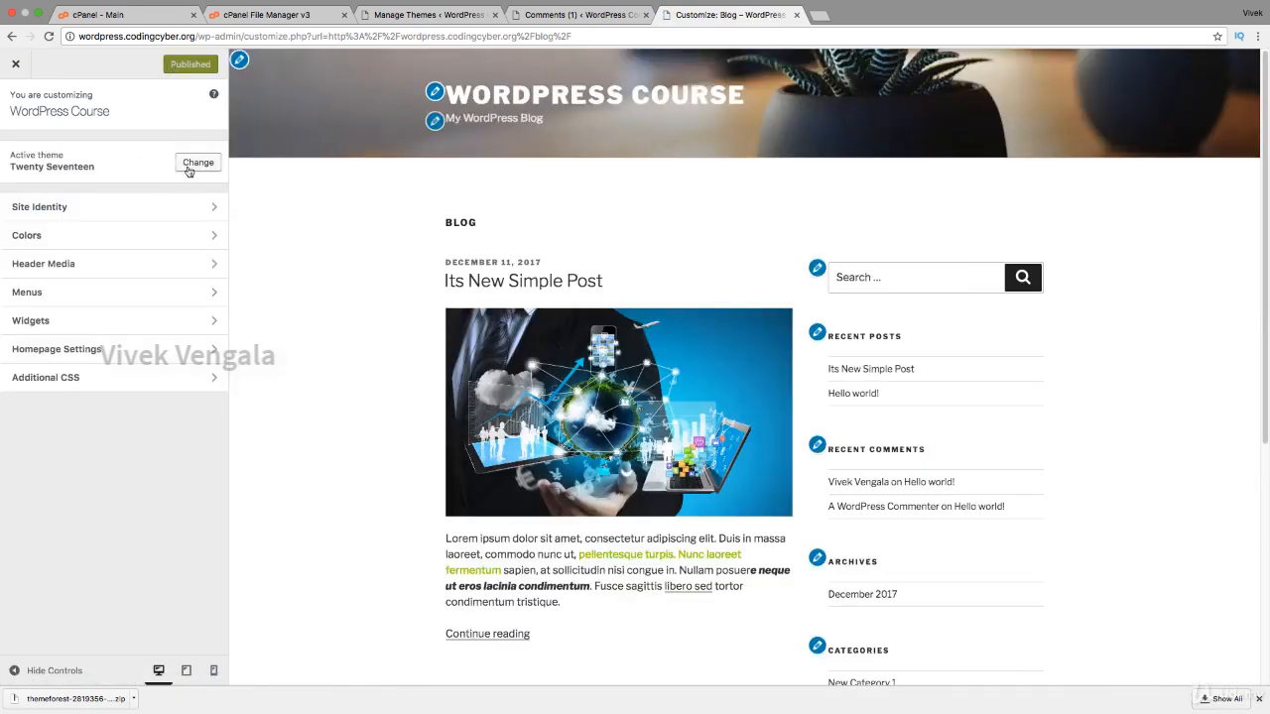
pyautogui.click(398, 19)
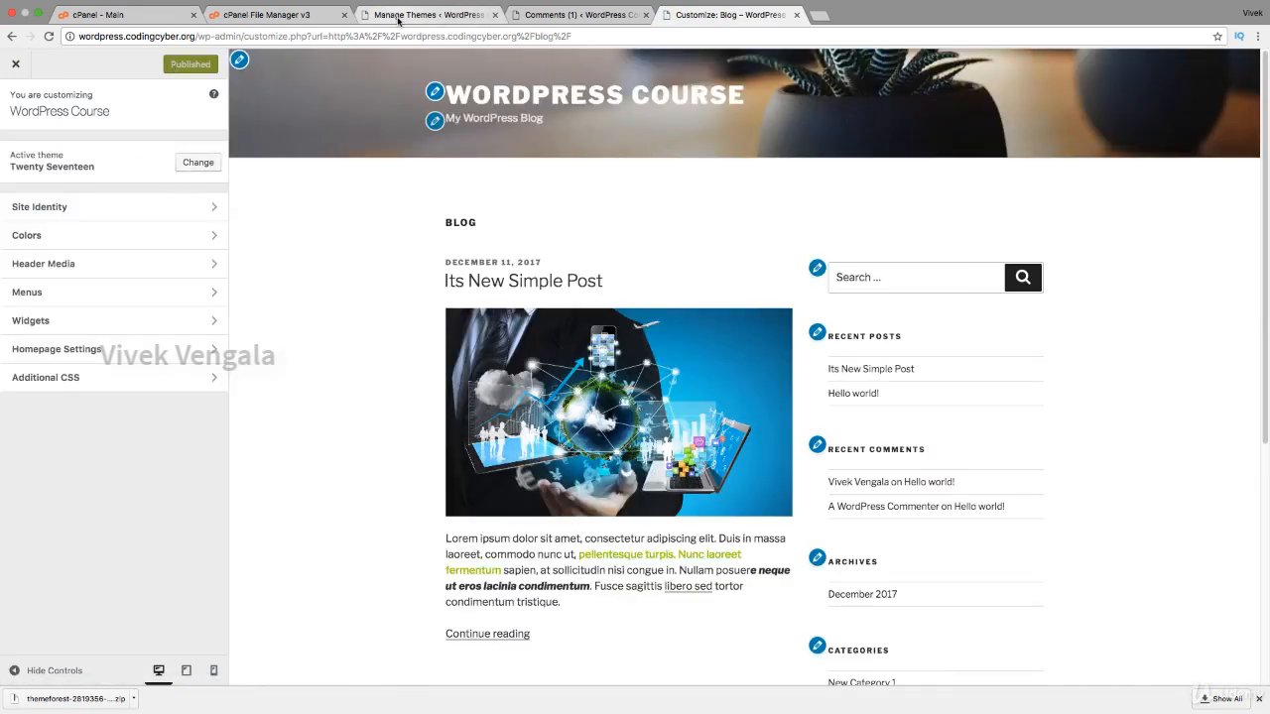
pyautogui.click(754, 18)
# - Browse the installed themes and the WordPress.org themes, and return to the main customizer options without switching theme
pyautogui.click(188, 163)
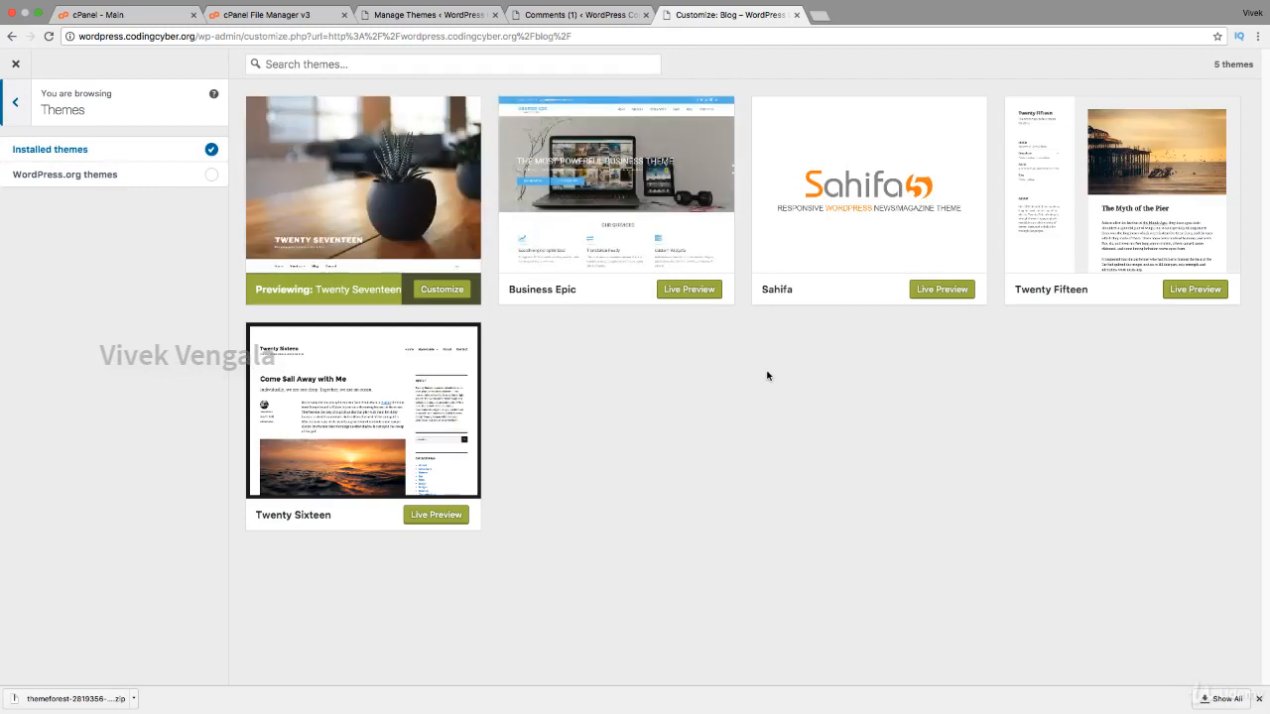
pyautogui.click(208, 182)
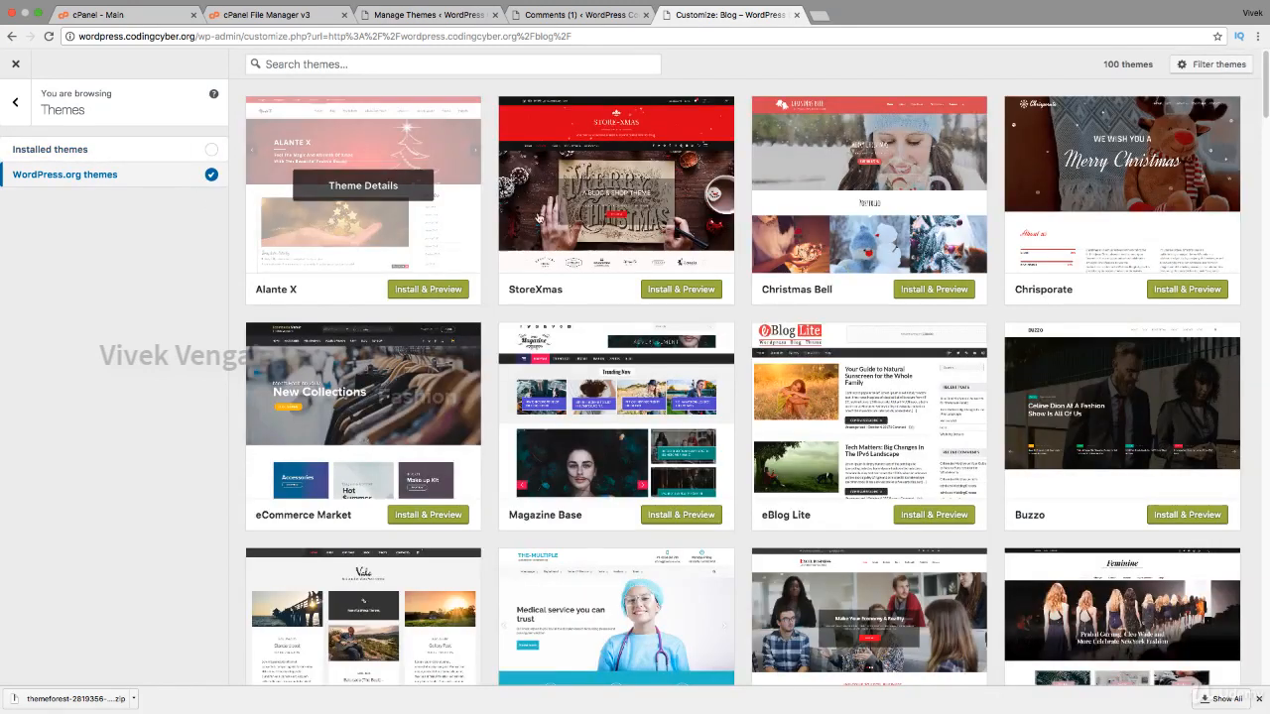
pyautogui.scroll(-2, 745, 298)
pyautogui.scroll(-3, 744, 299)
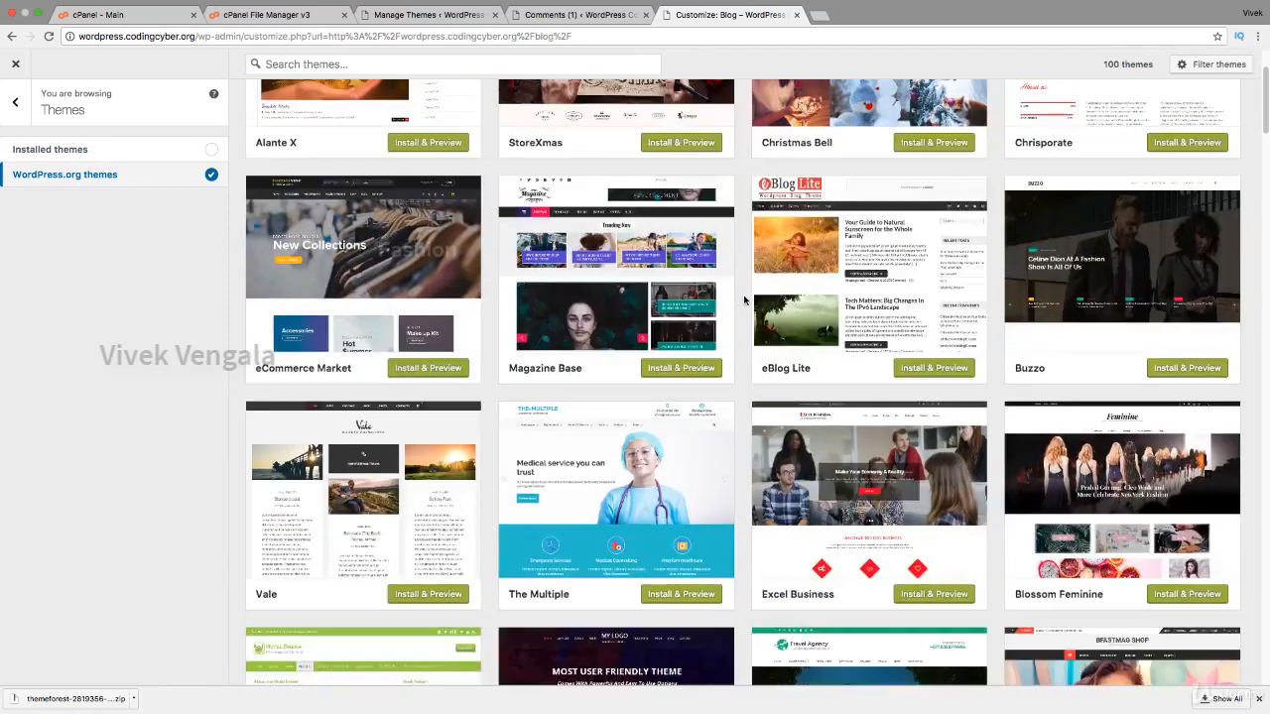
pyautogui.scroll(4, 744, 300)
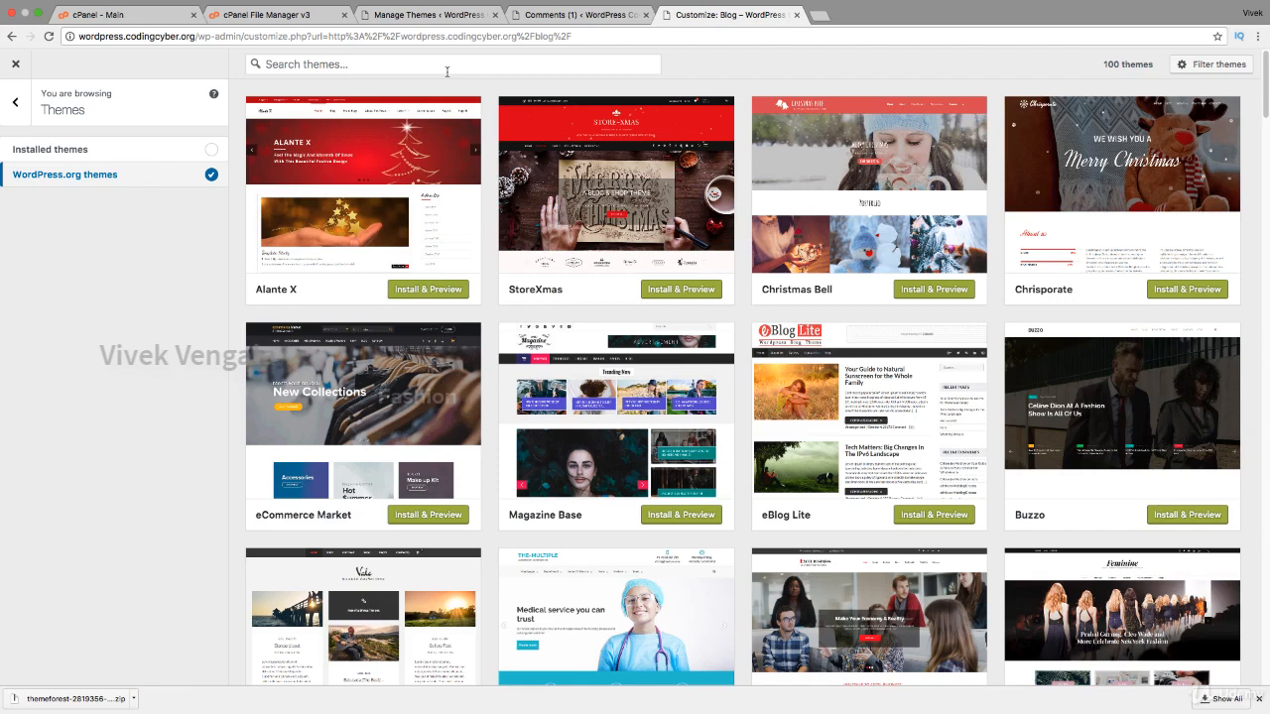
pyautogui.click(18, 117)
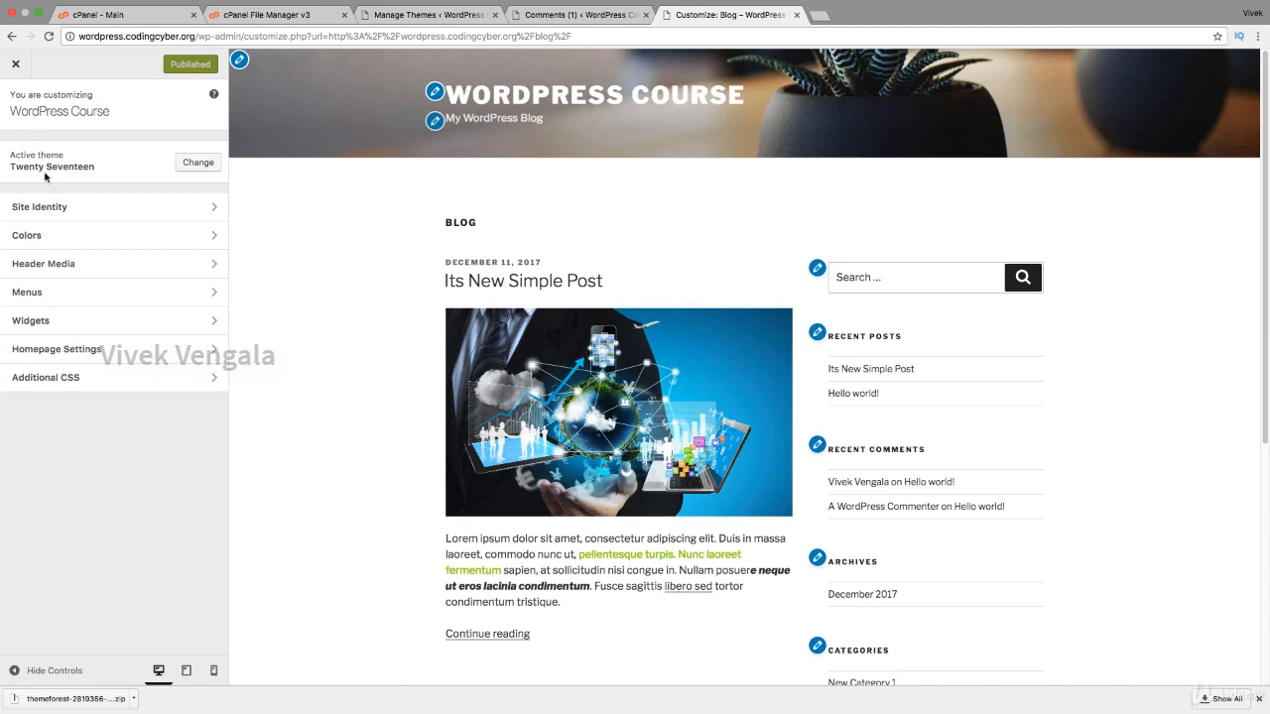
# - Open the Site Identity settings and review the site title and tagline fields
pyautogui.click(43, 207)
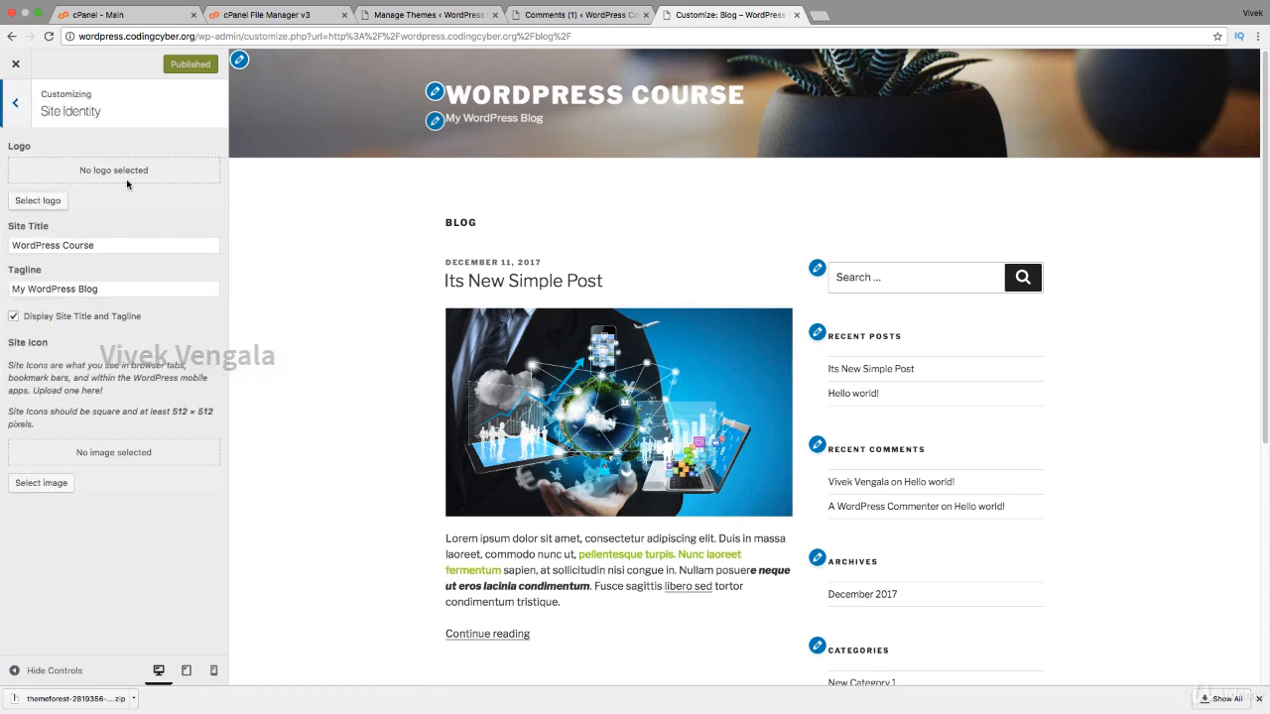
pyautogui.click(123, 238)
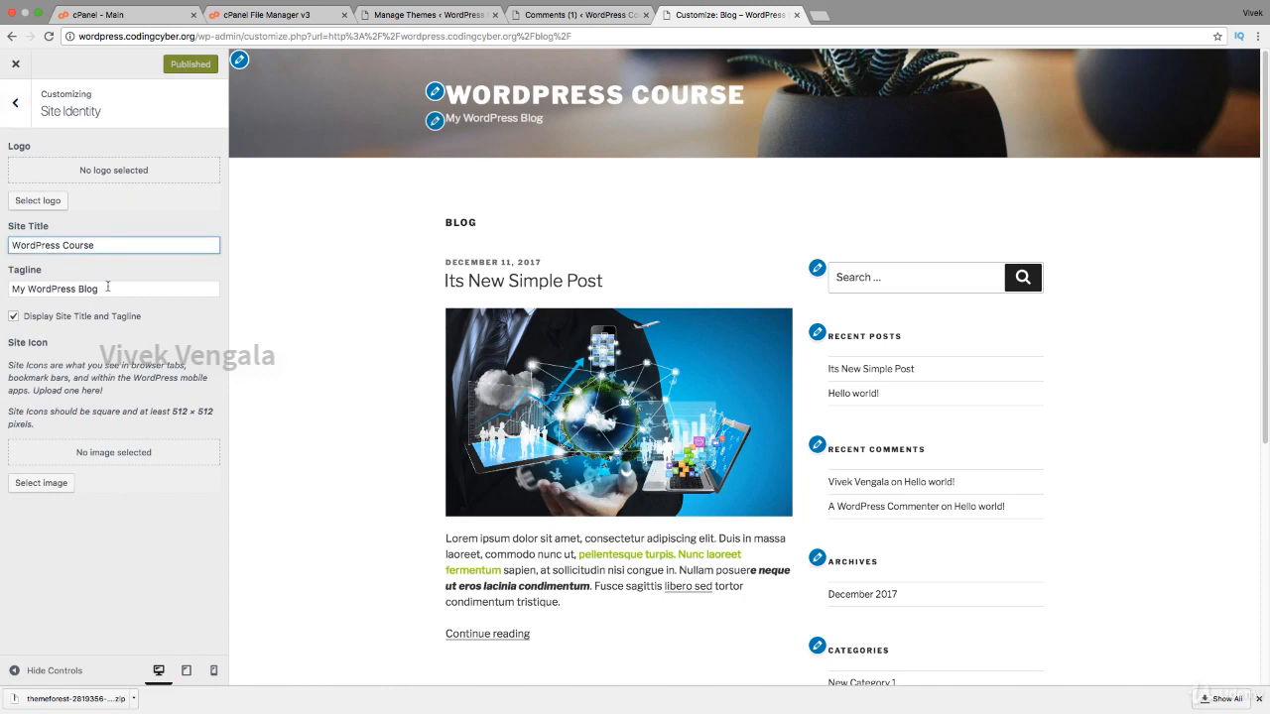
pyautogui.click(107, 286)
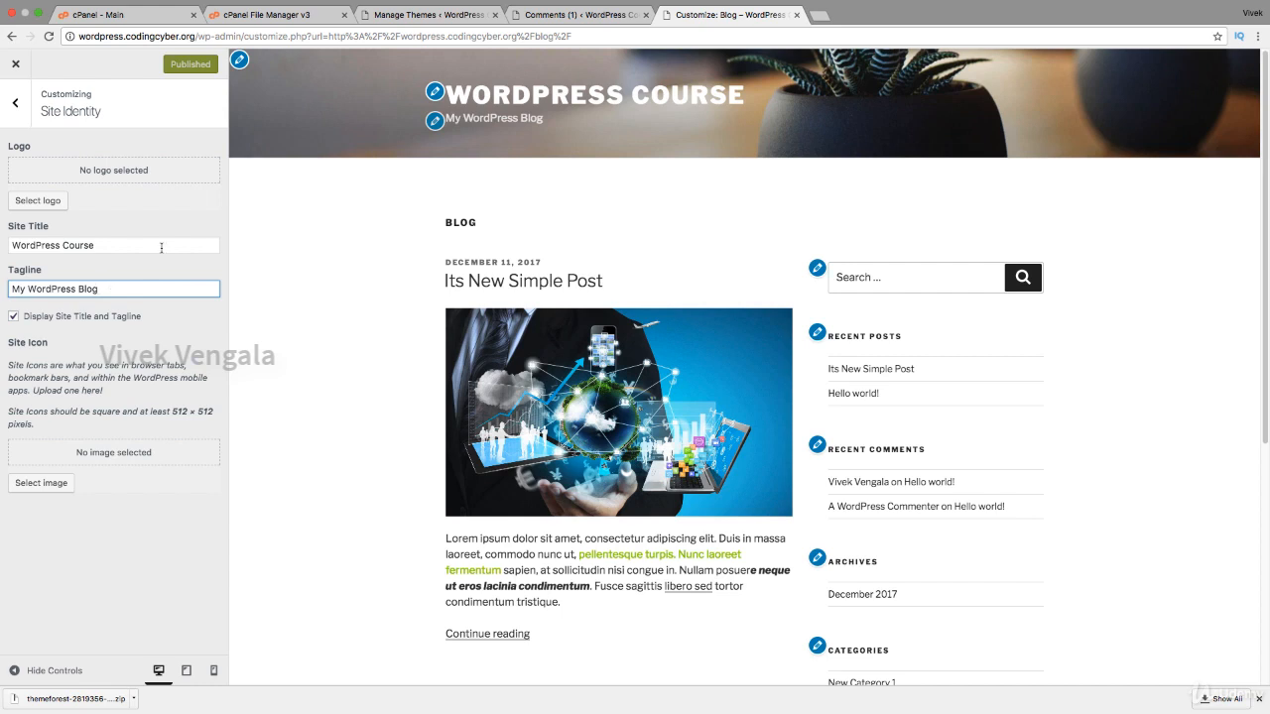
pyautogui.click(161, 247)
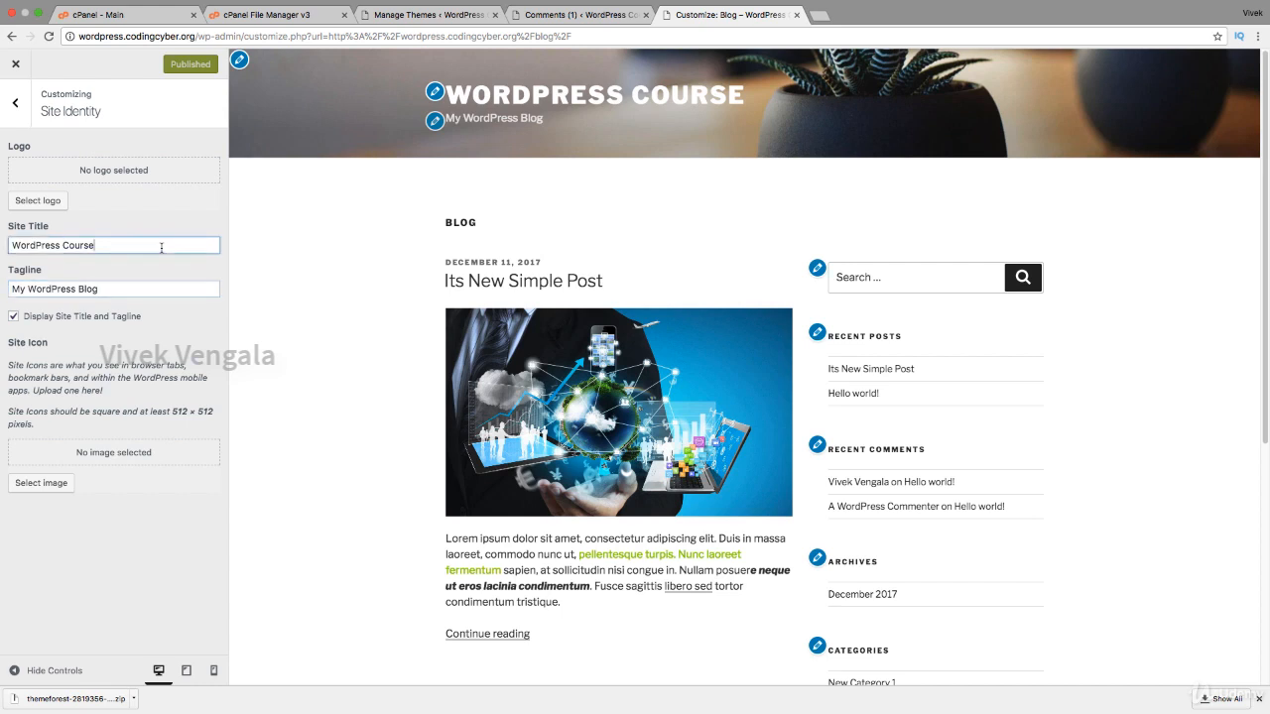
# - Upload logo.png from the Desktop and set it as the site logo, with the crop area covering the whole image
pyautogui.click(65, 204)
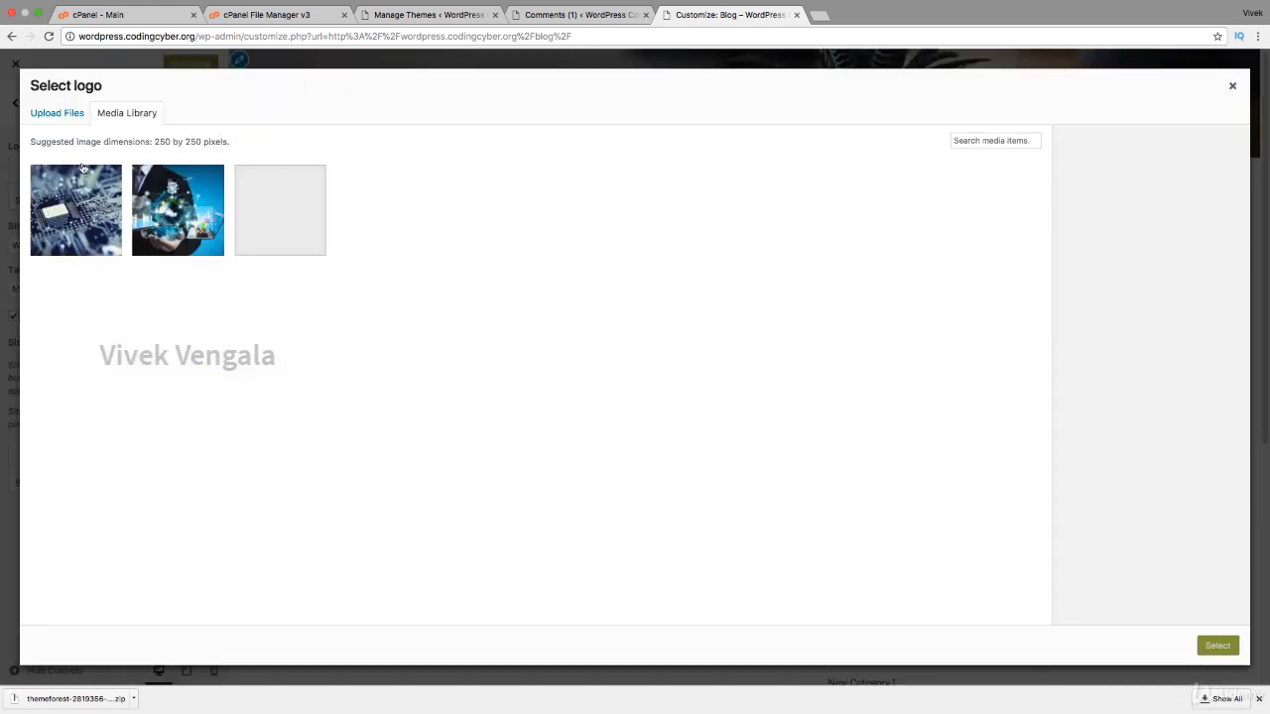
pyautogui.click(65, 115)
pyautogui.click(623, 350)
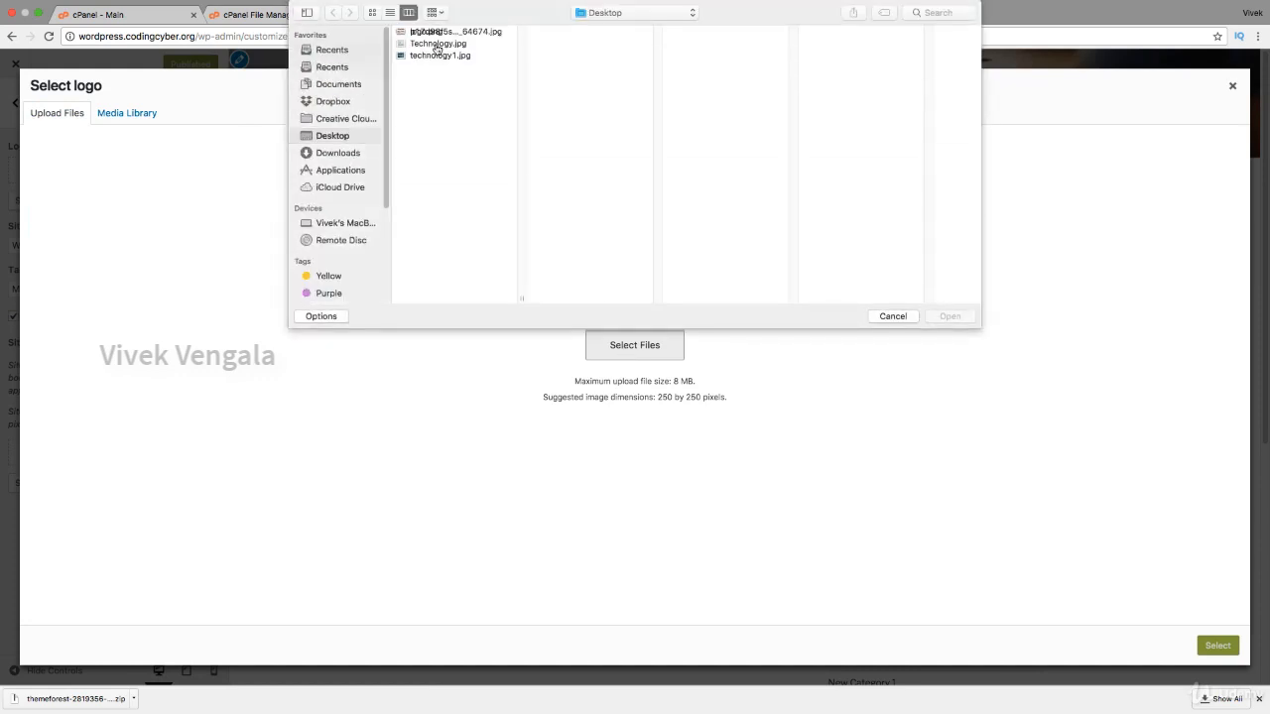
pyautogui.click(432, 32)
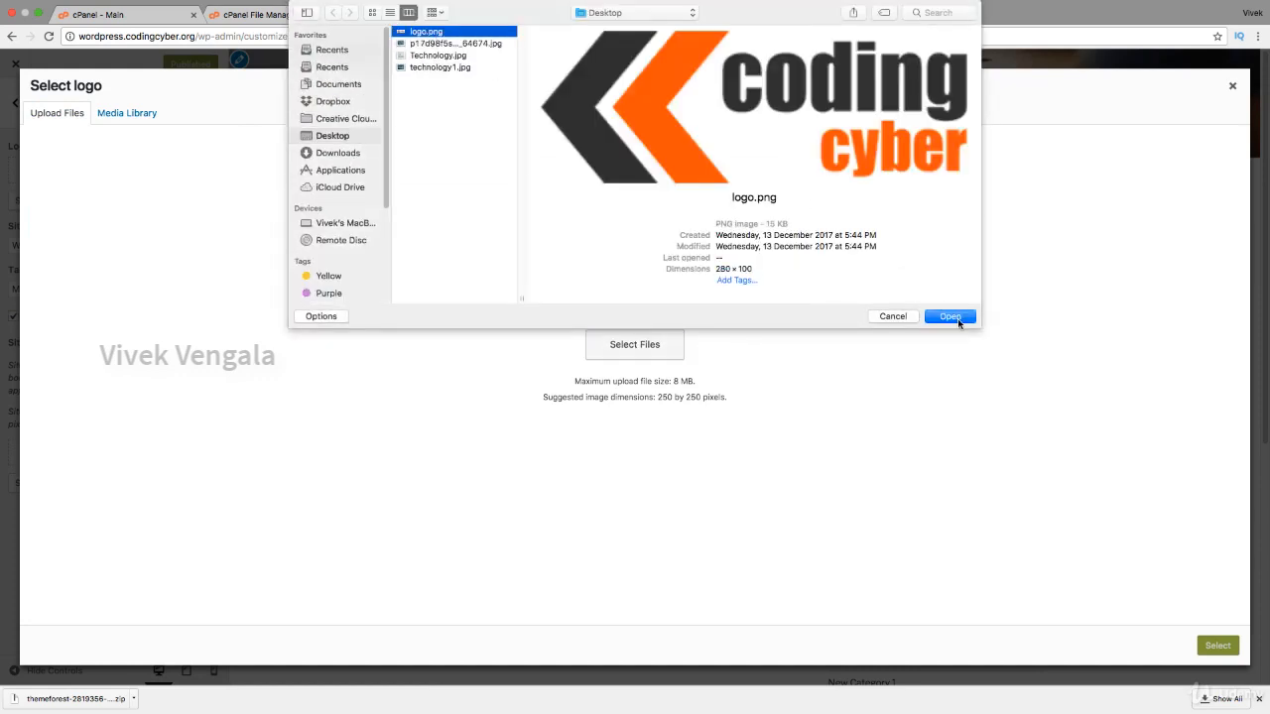
pyautogui.click(950, 315)
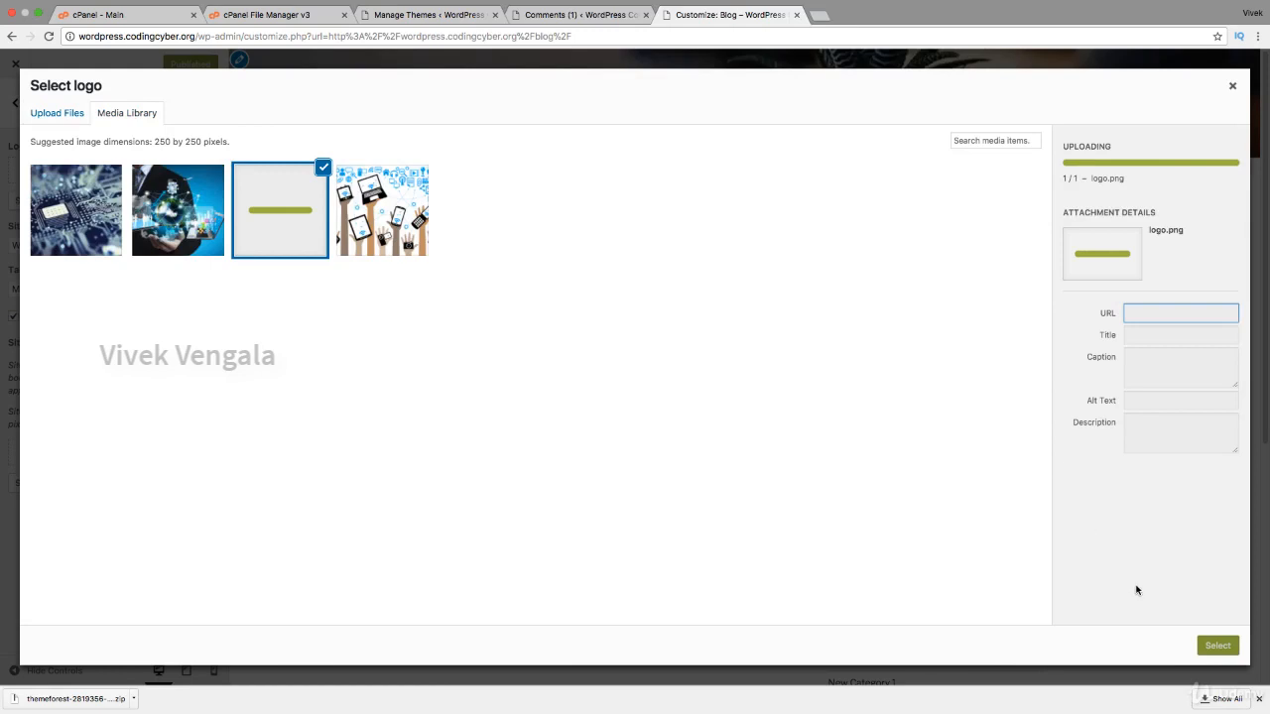
pyautogui.click(1211, 647)
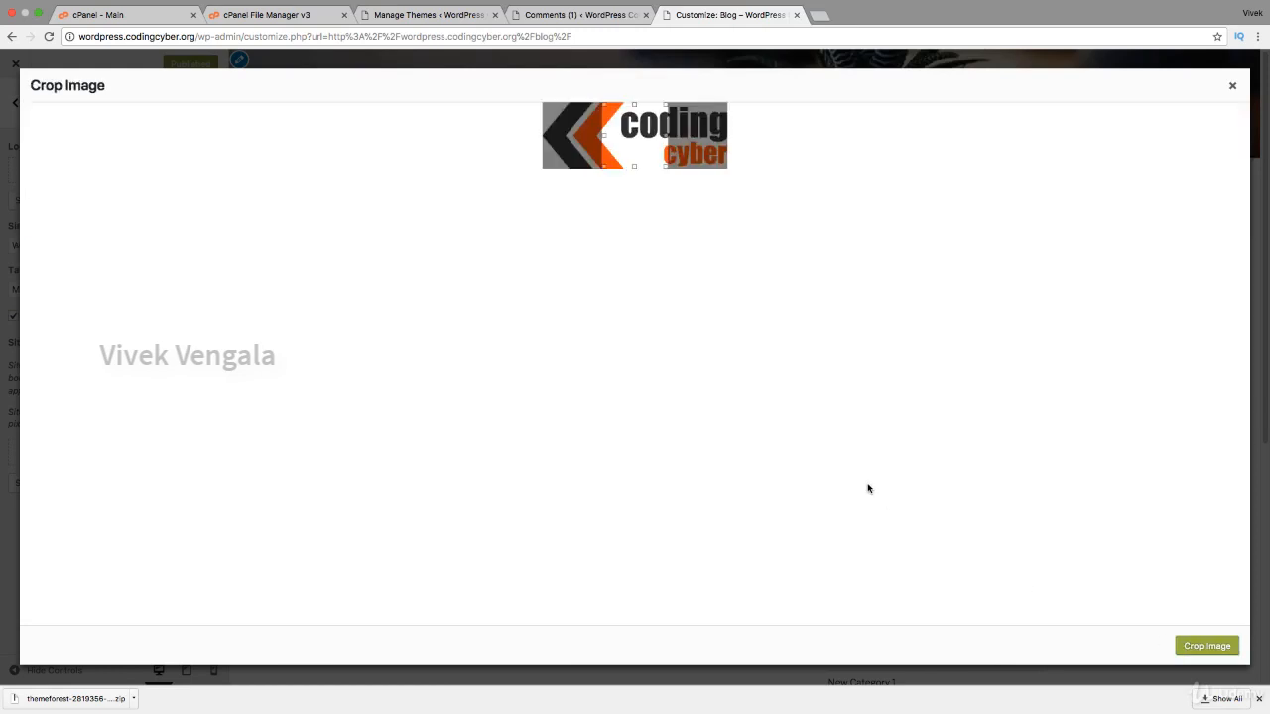
pyautogui.moveTo(641, 139); pyautogui.dragTo(753, 175)
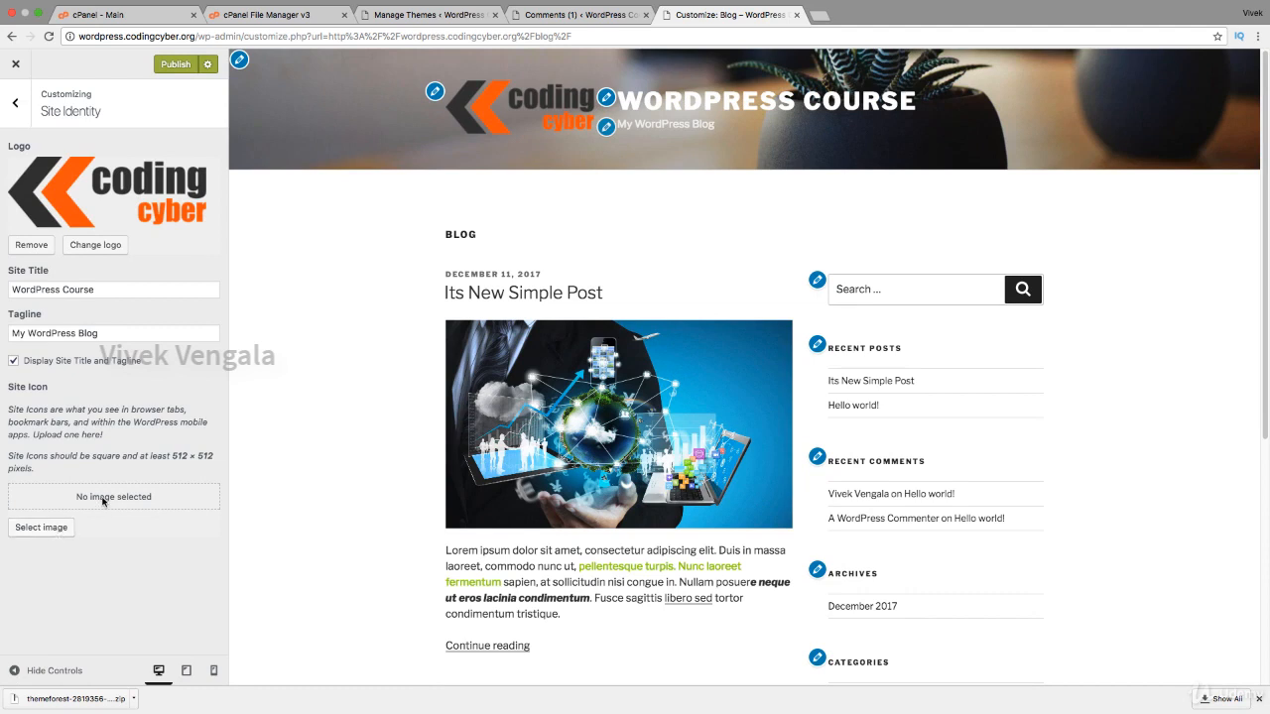
# - Set the site icon from logo.png in the media library, cropped to the black and orange arrow mark
pyautogui.click(53, 528)
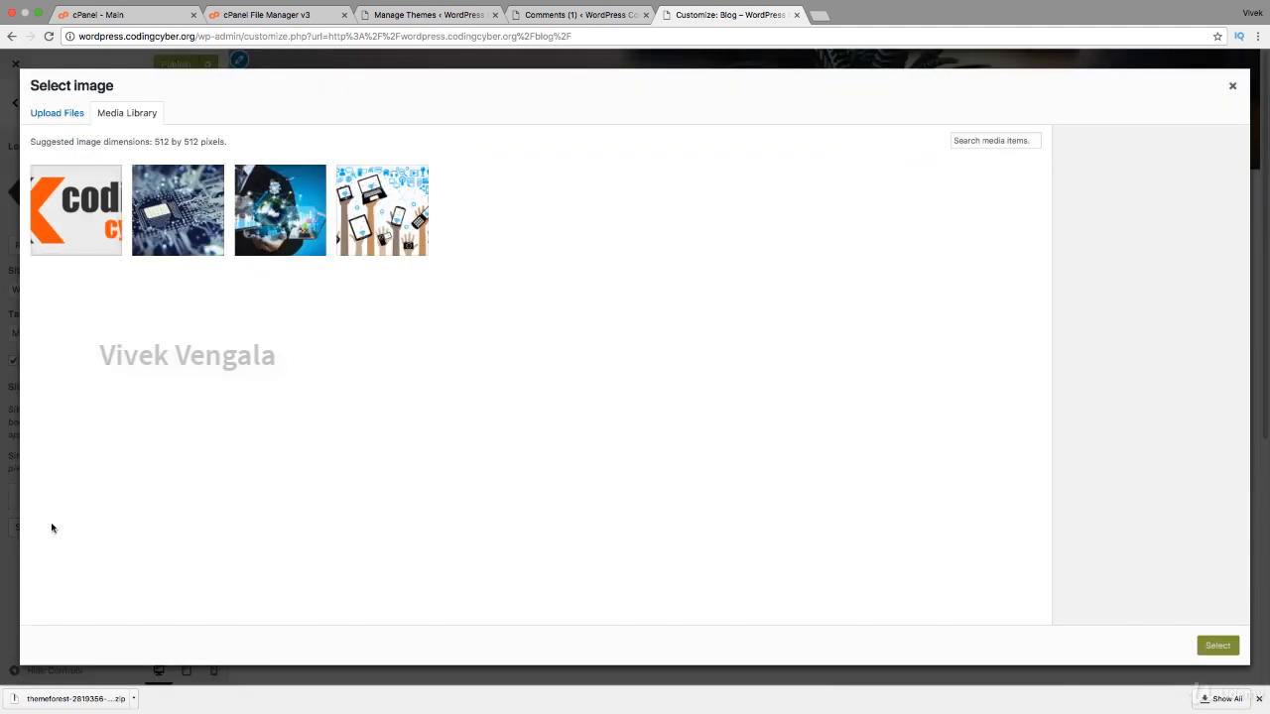
pyautogui.click(75, 242)
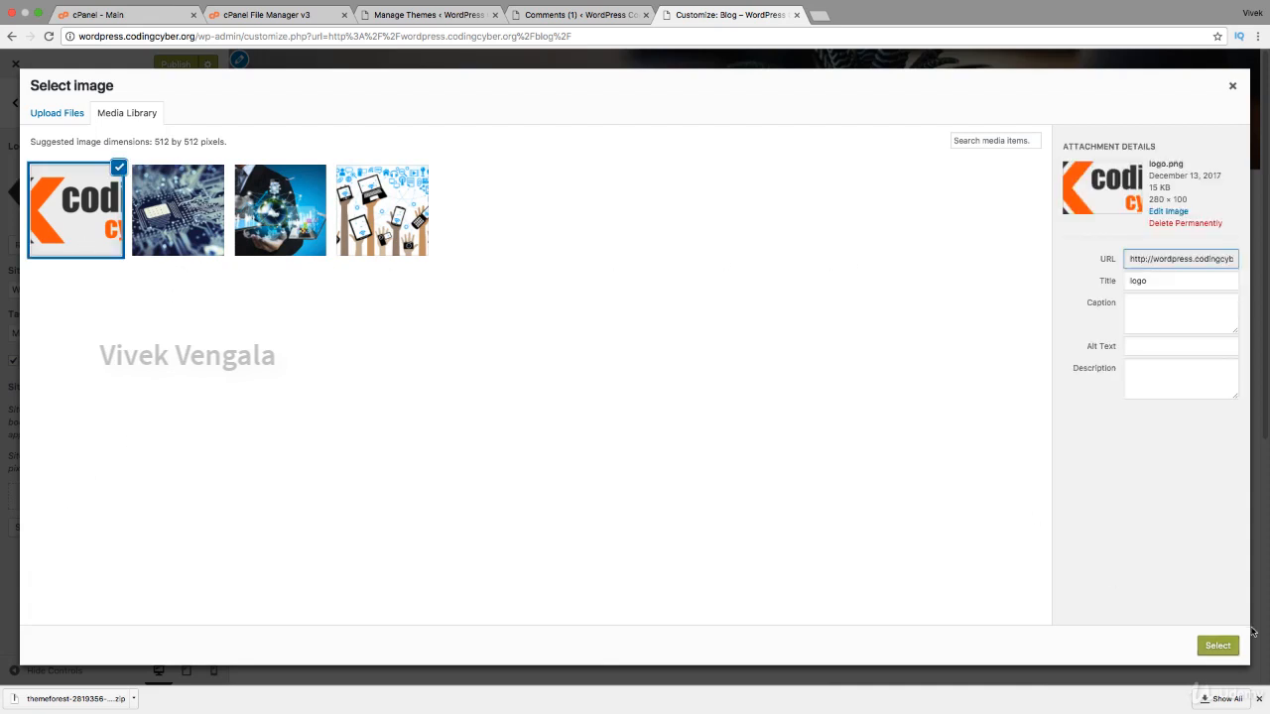
pyautogui.click(1219, 646)
pyautogui.moveTo(539, 153); pyautogui.dragTo(489, 149)
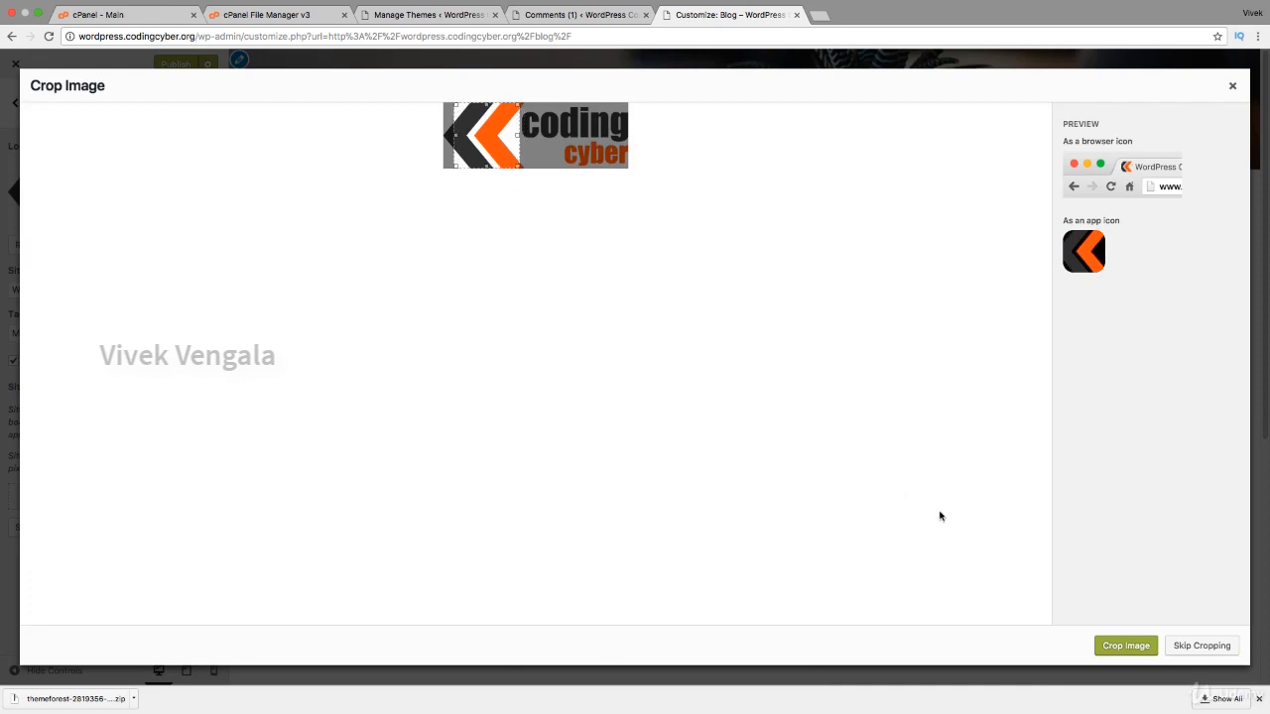
pyautogui.click(1141, 645)
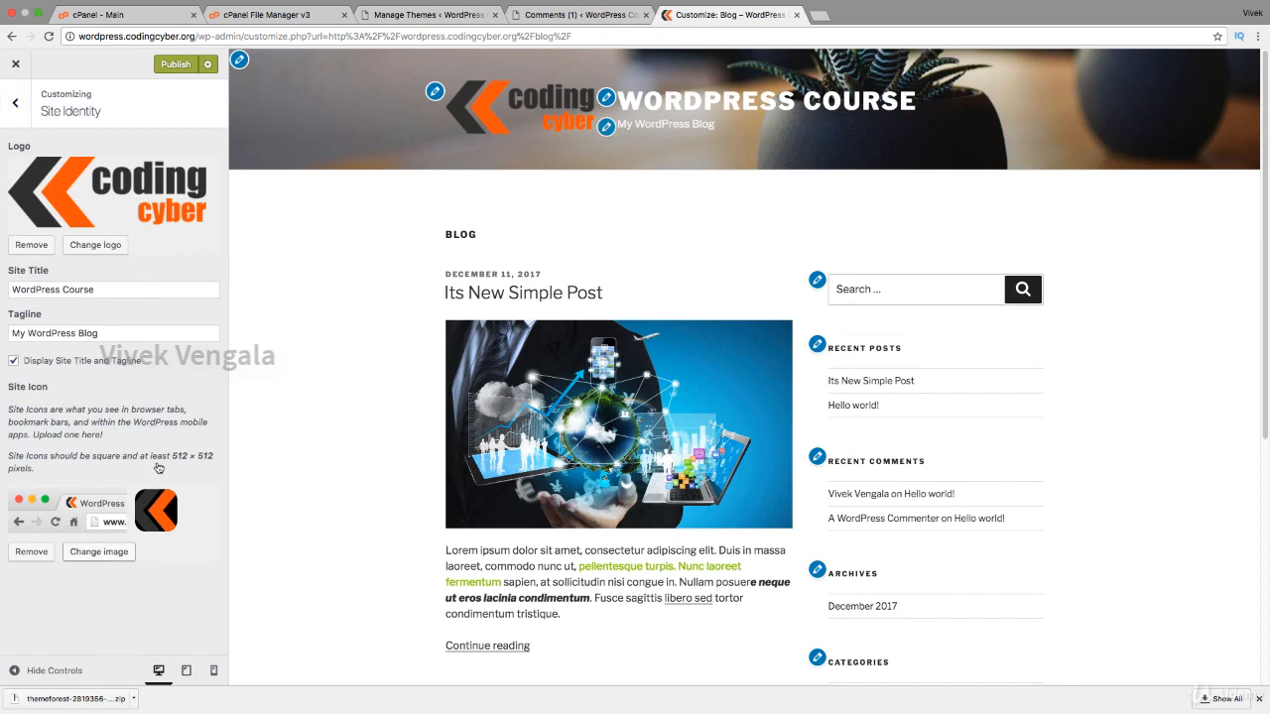
# - Turn off the display of the site title and tagline, and return to the main customizer options
pyautogui.click(14, 362)
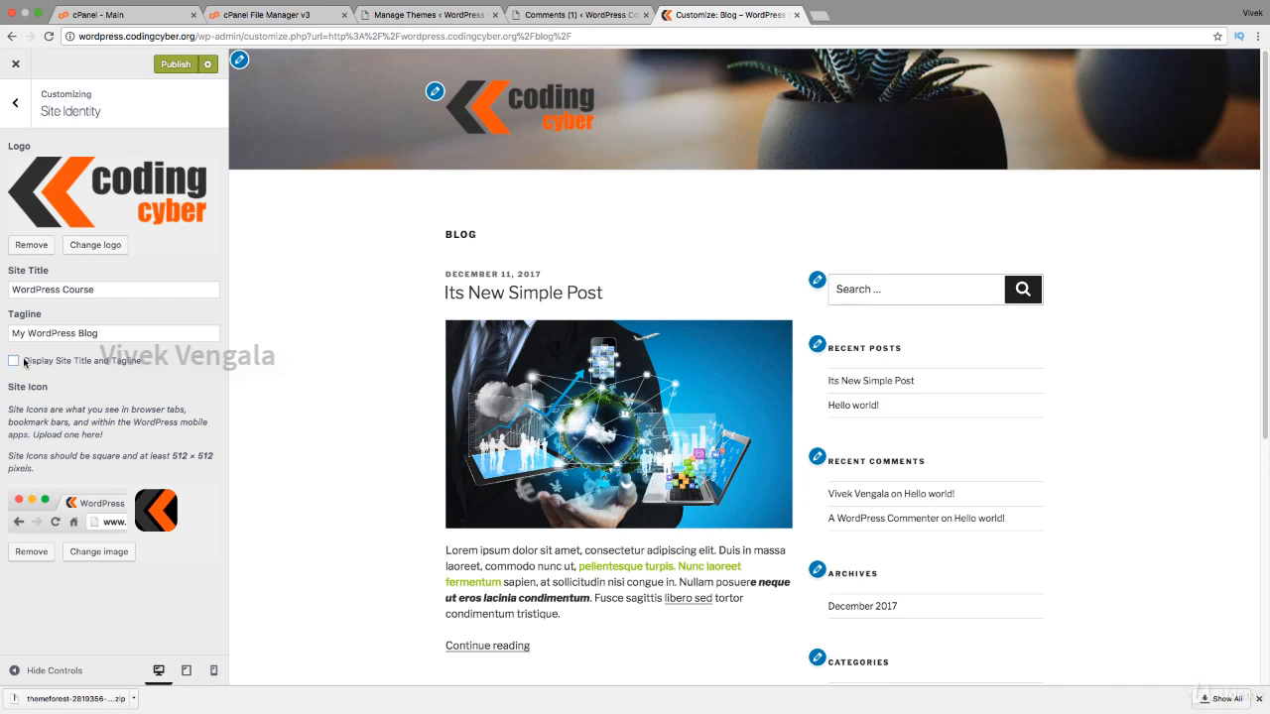
pyautogui.click(14, 361)
pyautogui.click(14, 361)
pyautogui.click(15, 103)
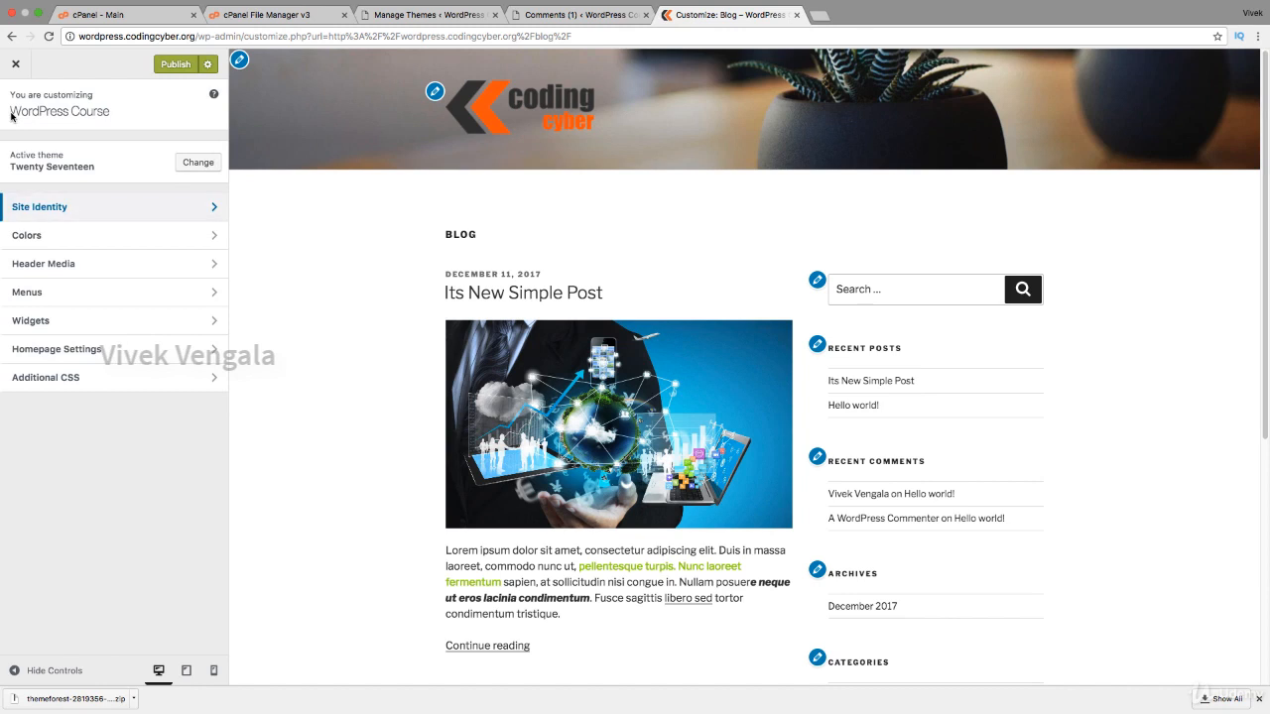
# - Preview the Dark and Custom color schemes for the site and switch back to Light
pyautogui.click(62, 238)
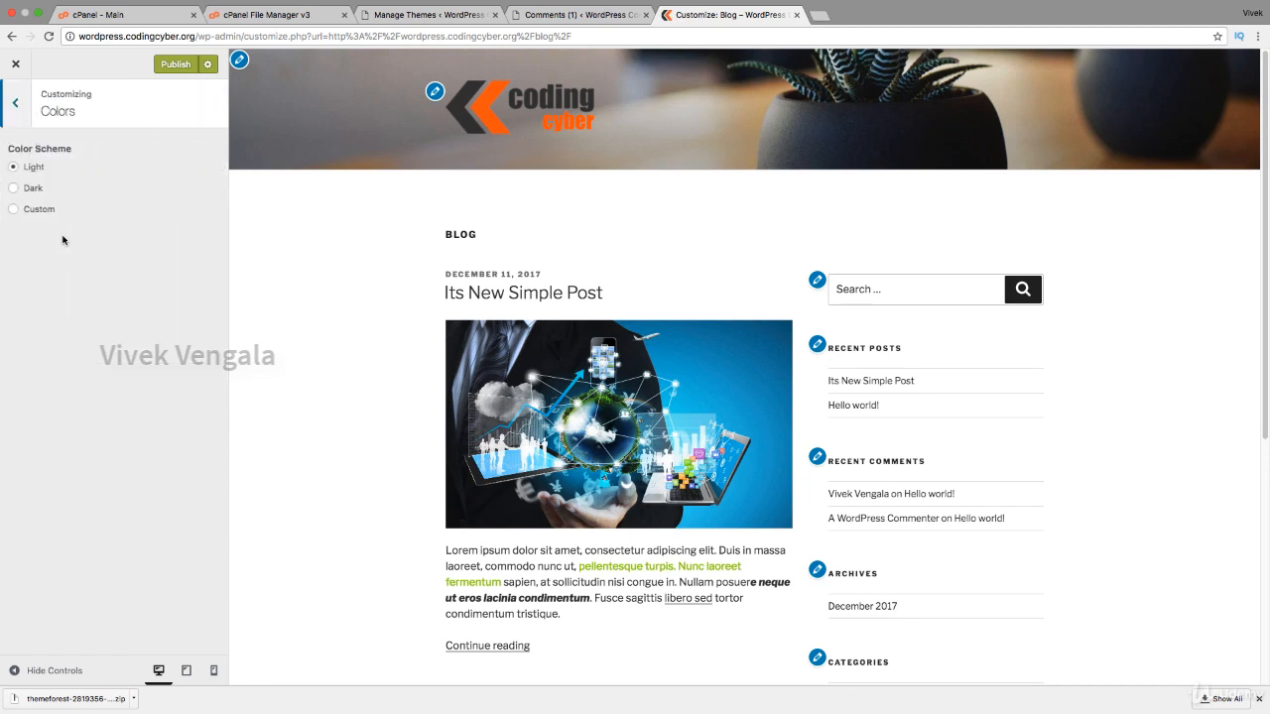
pyautogui.click(34, 189)
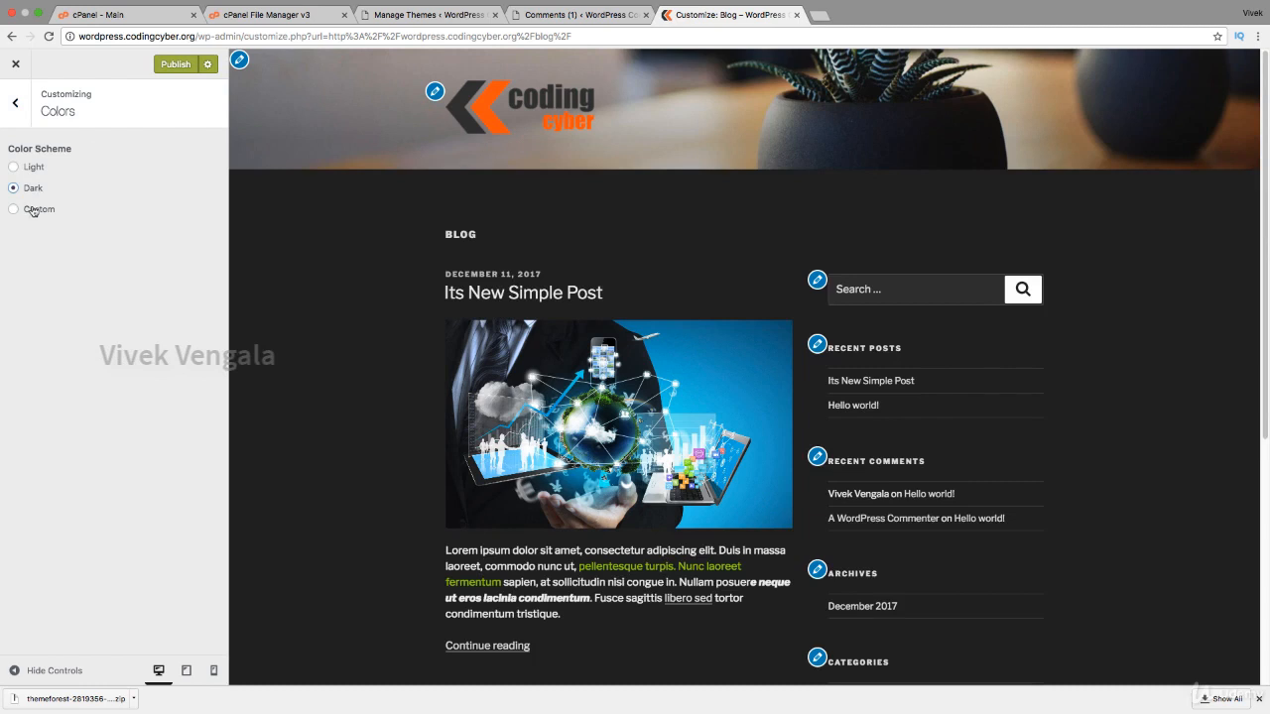
pyautogui.click(34, 209)
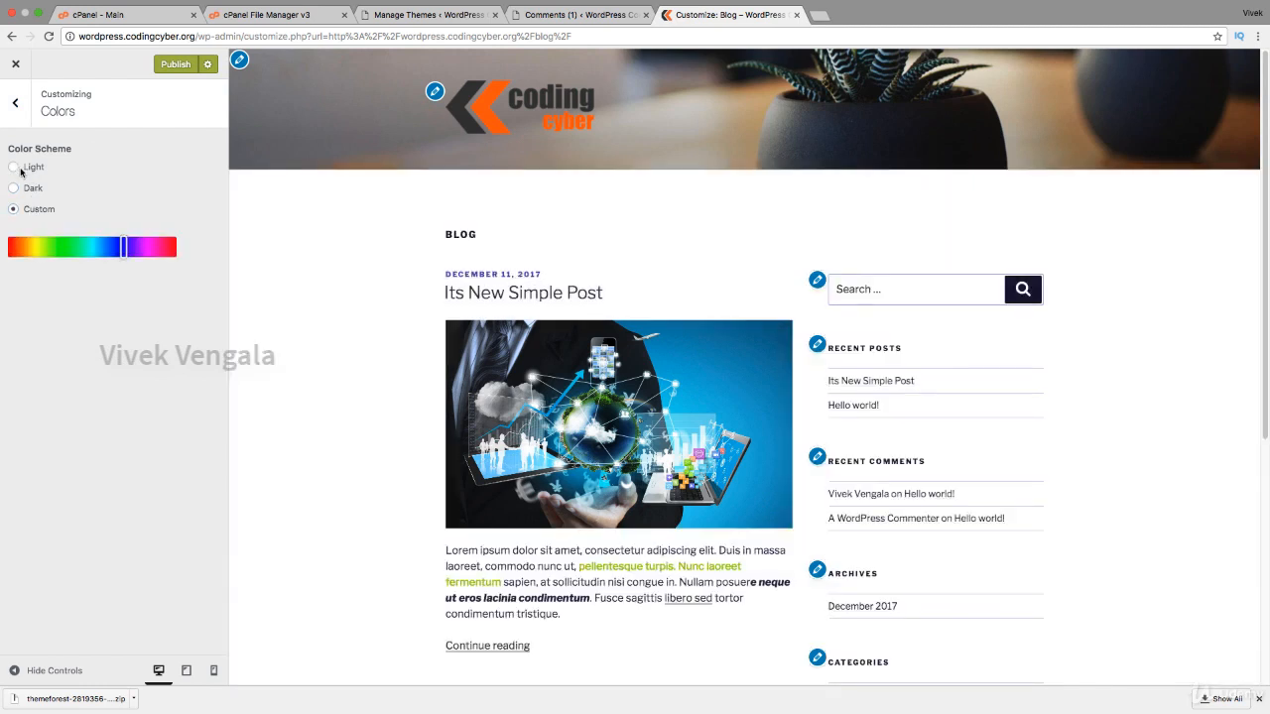
pyautogui.click(15, 167)
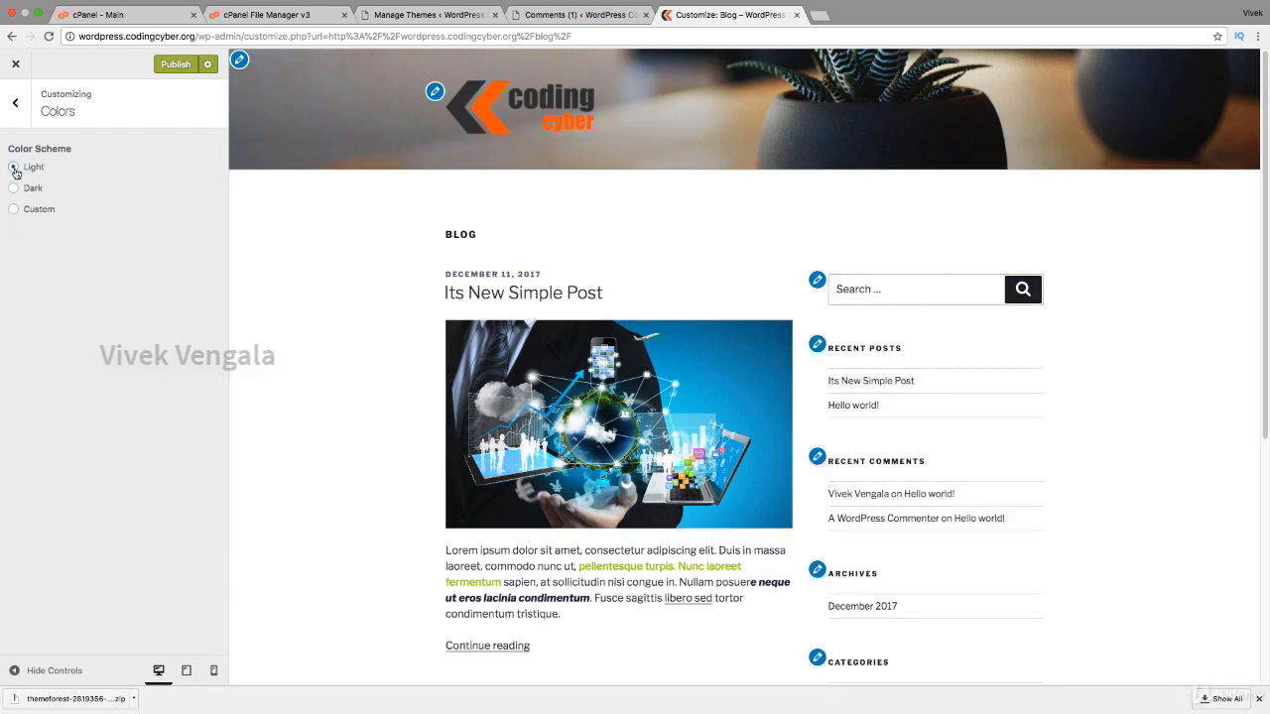
# - Try the Custom color scheme with a pink hue and a green hue, and leave the color settings
pyautogui.click(15, 209)
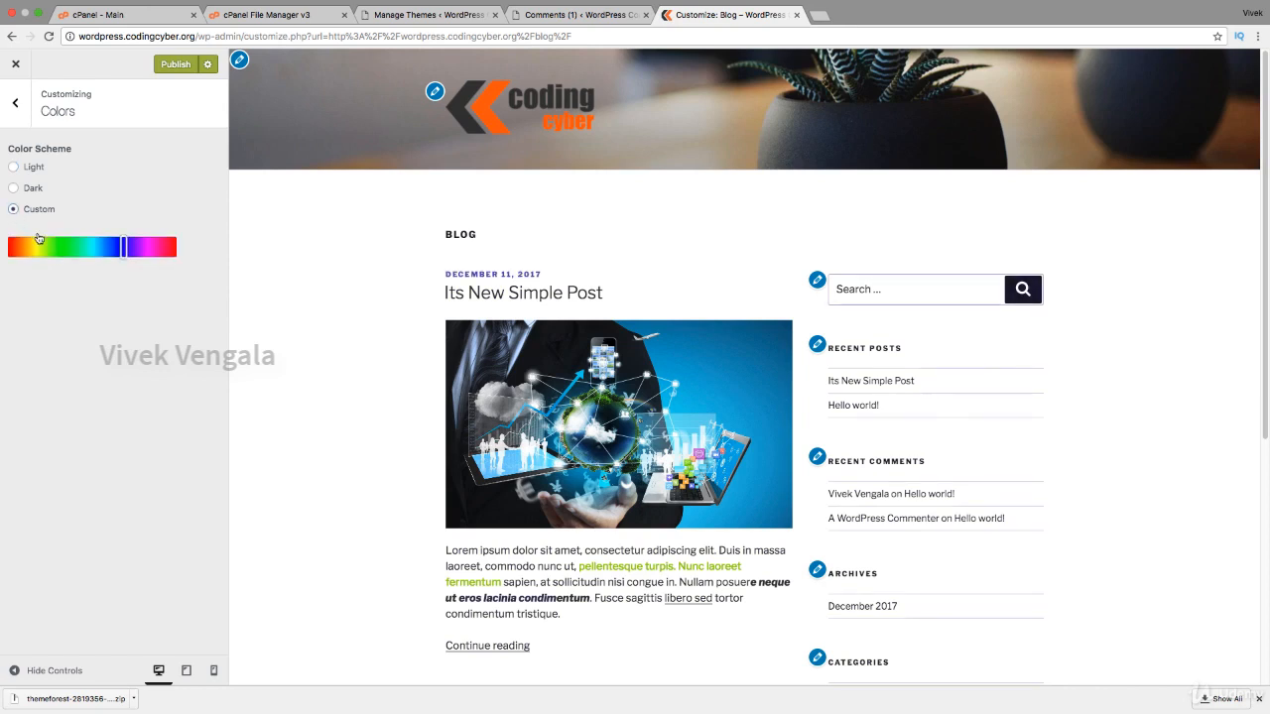
pyautogui.moveTo(123, 248); pyautogui.dragTo(156, 255)
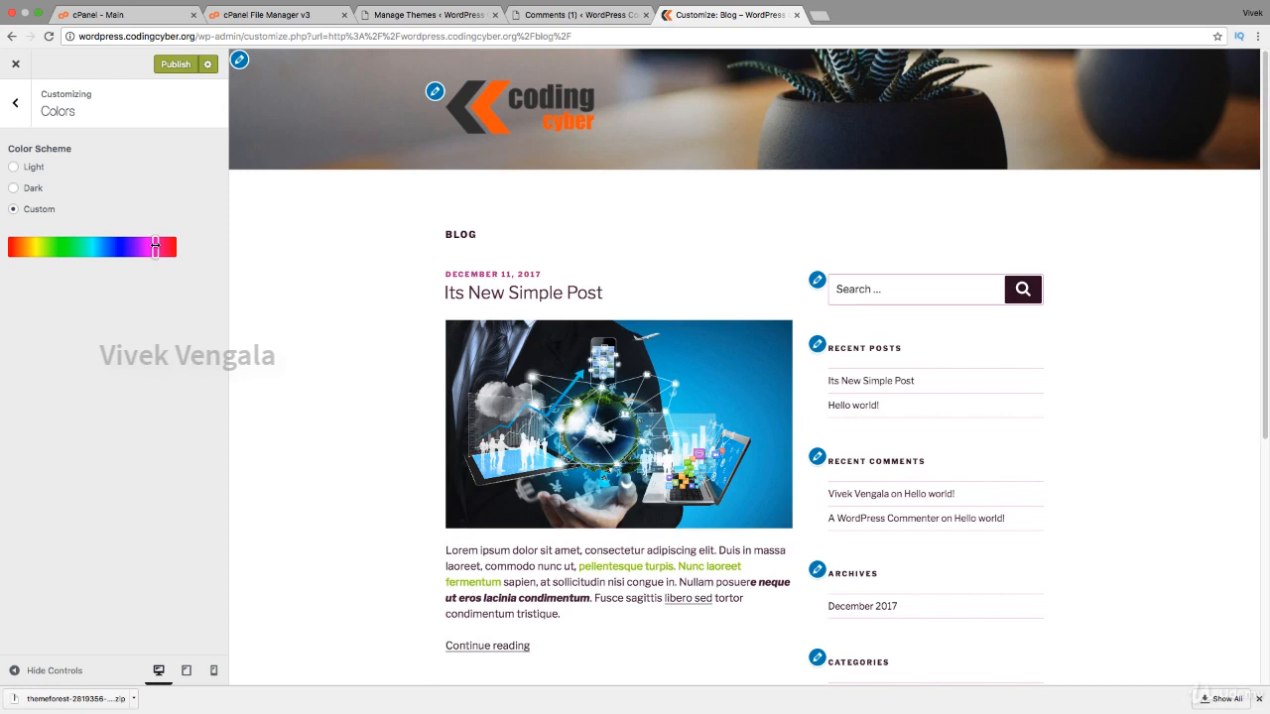
pyautogui.moveTo(157, 250); pyautogui.dragTo(60, 248)
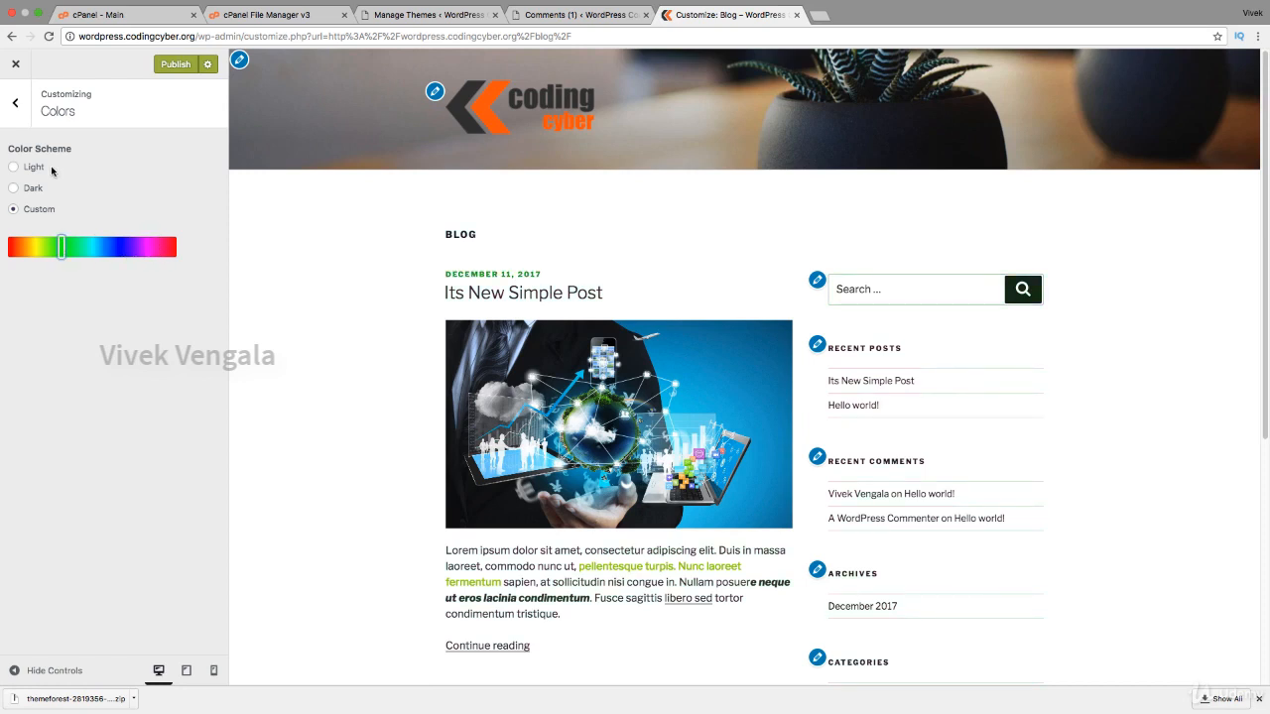
pyautogui.click(16, 104)
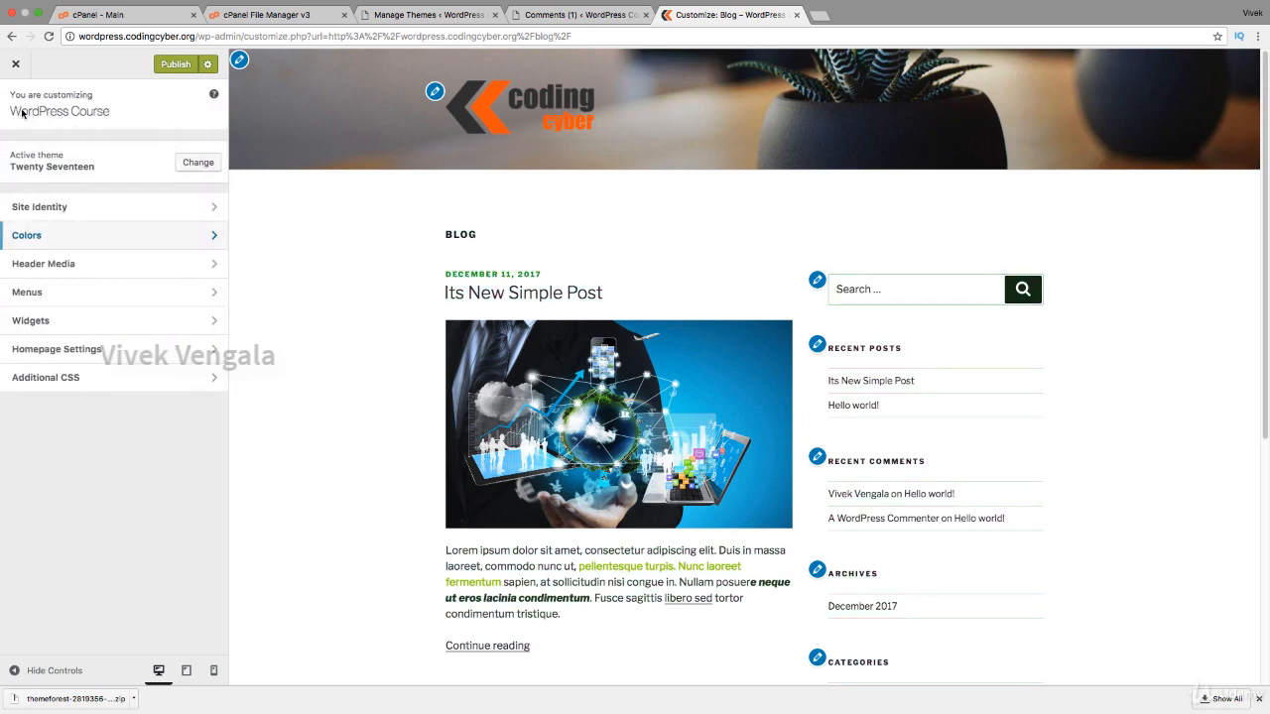
# - Set the site's color scheme to Light and return to the main customizer options
pyautogui.click(59, 236)
pyautogui.click(15, 167)
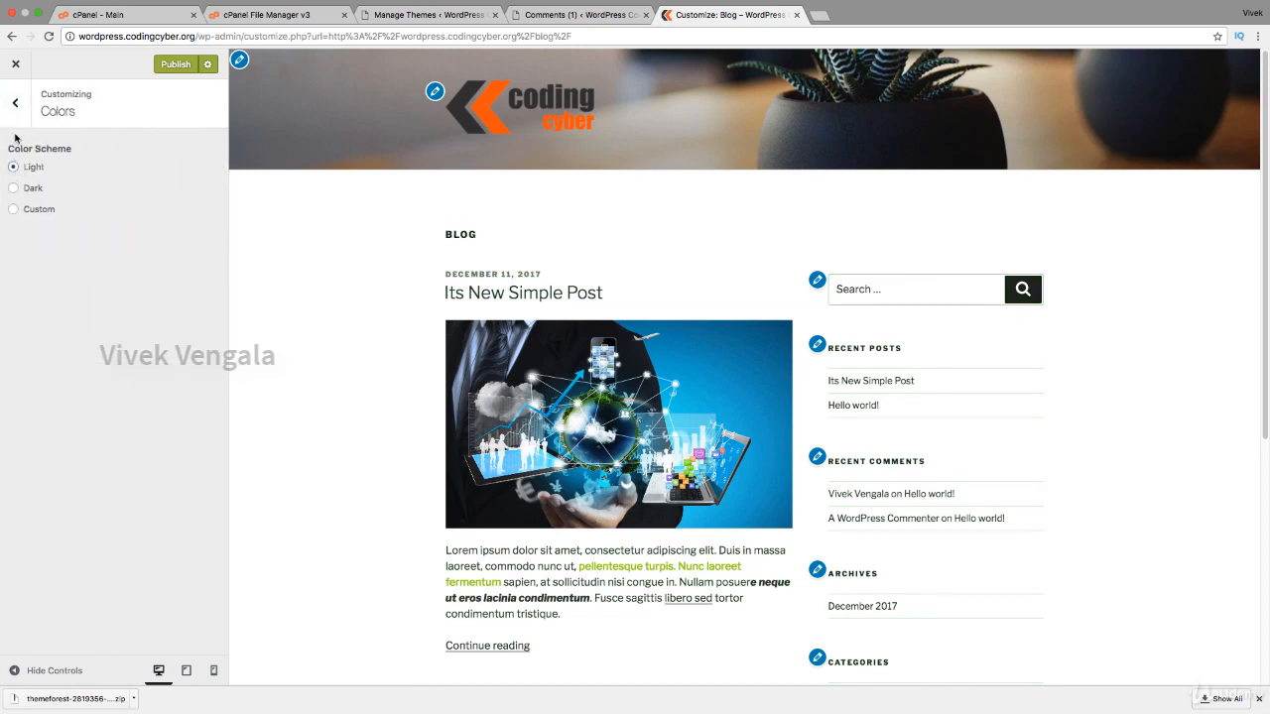
pyautogui.click(19, 111)
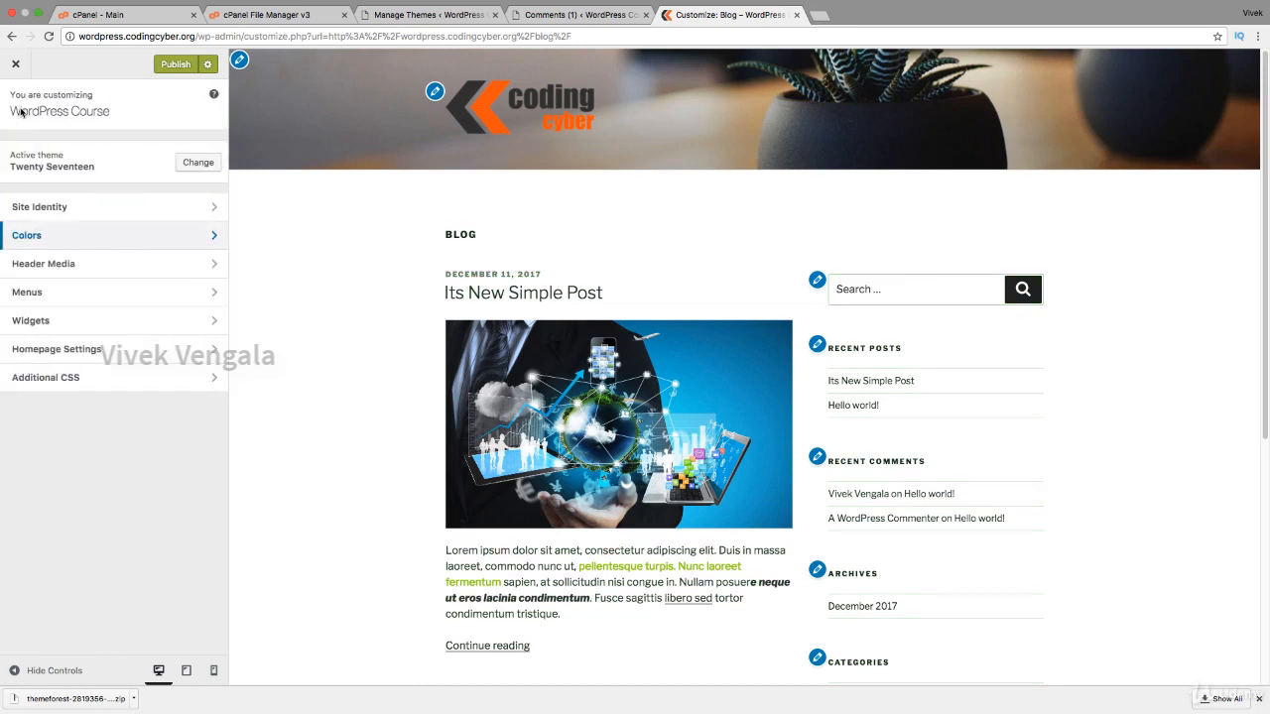
# - Review the Header Media settings, including the current and suggested header images, and return to the main customizer options
pyautogui.click(30, 264)
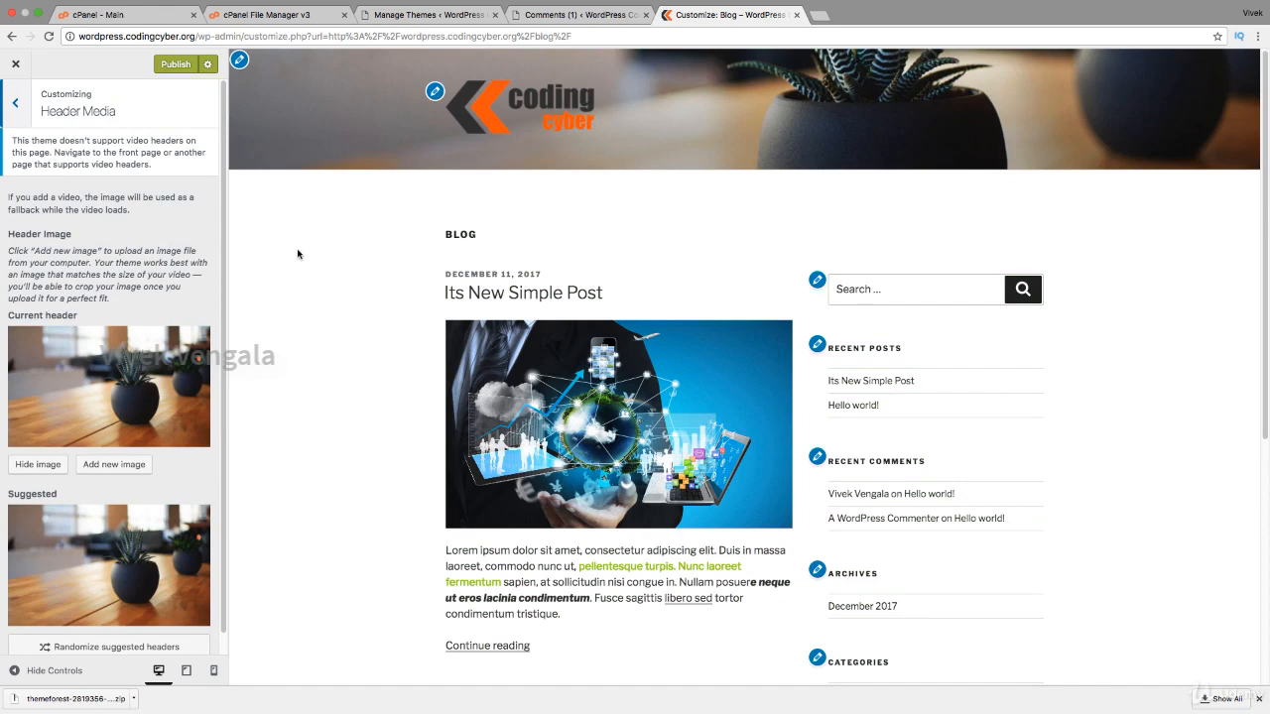
pyautogui.scroll(-2, 174, 259)
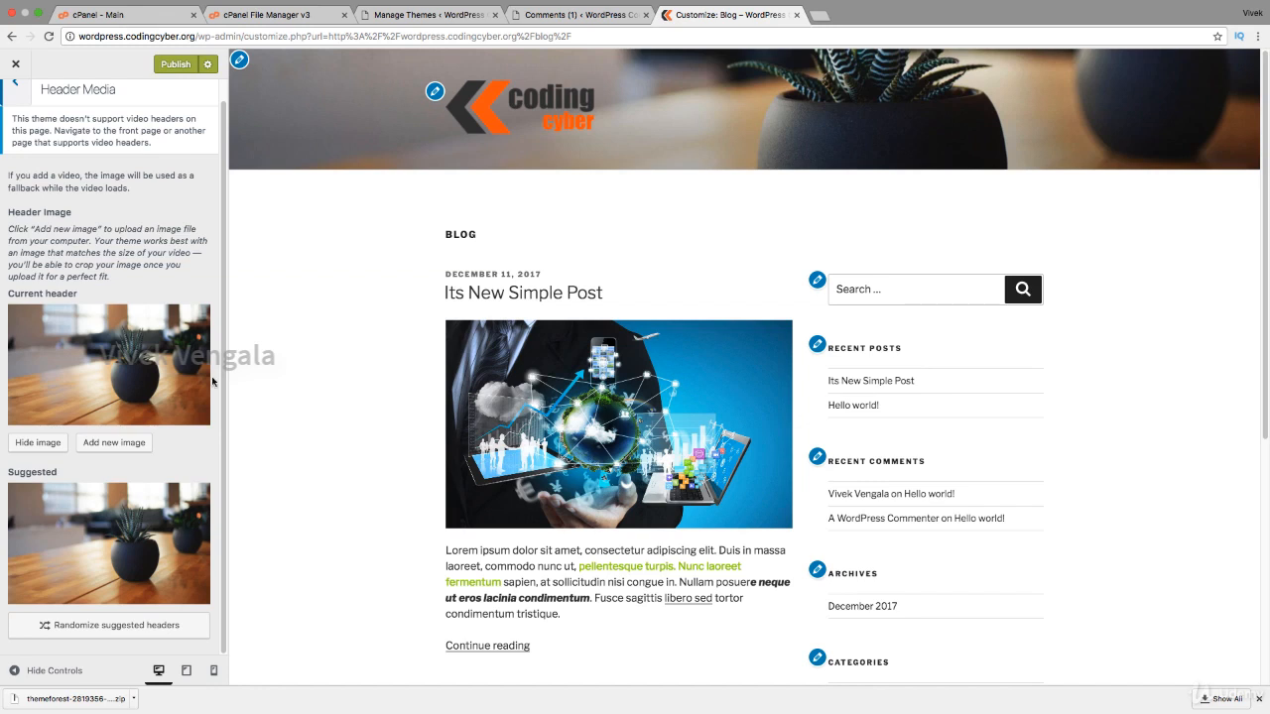
pyautogui.scroll(1, 193, 226)
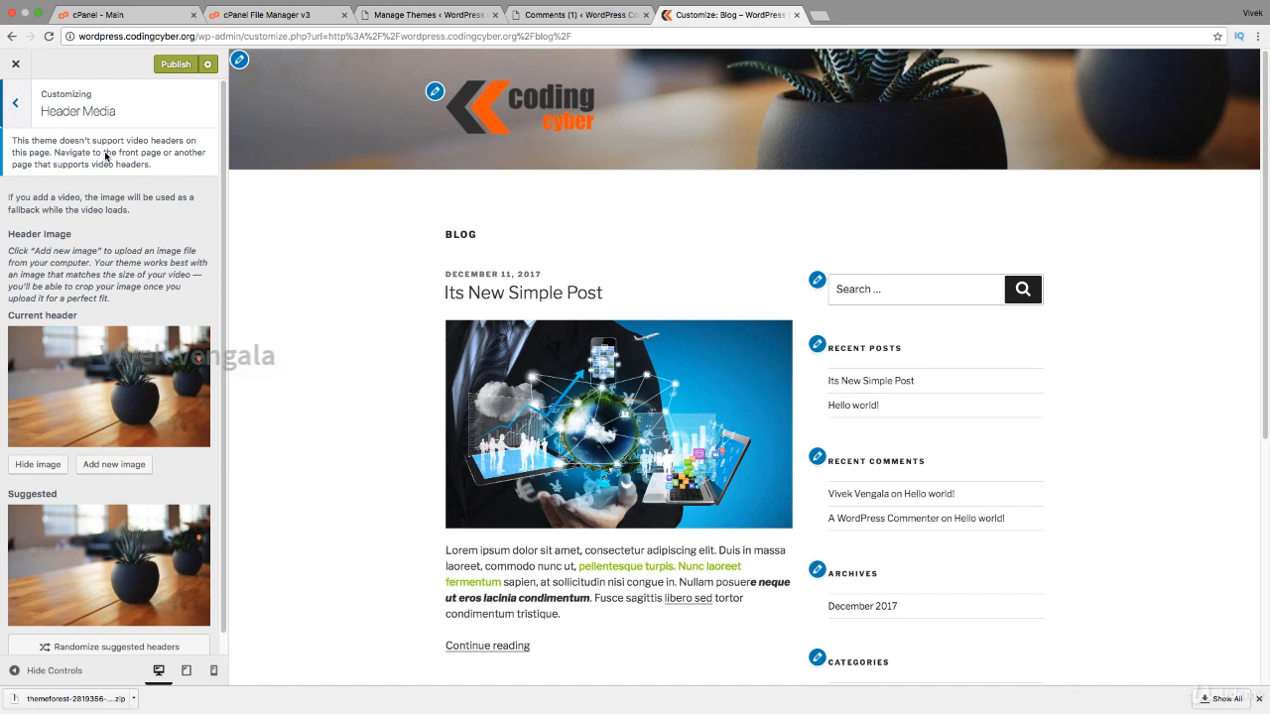
pyautogui.click(25, 105)
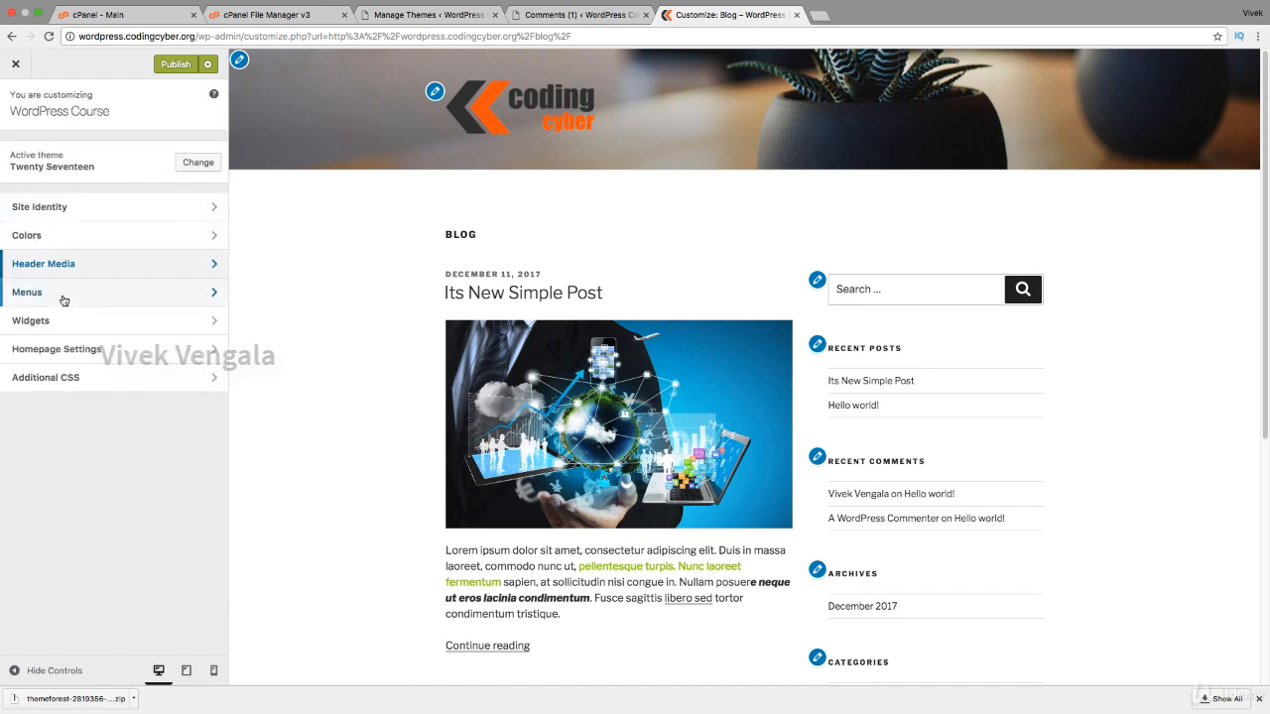
# - Look through the Menus and Widgets sections of the customizer and return to the main options
pyautogui.click(63, 298)
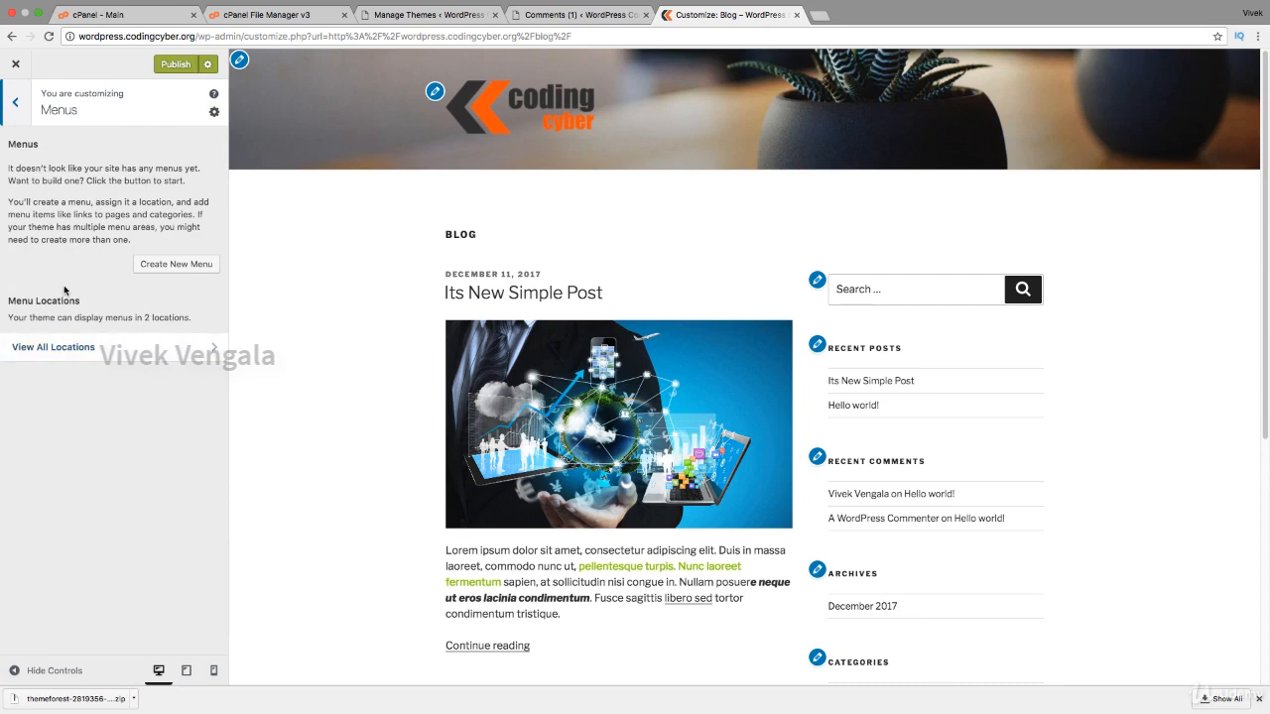
pyautogui.click(11, 104)
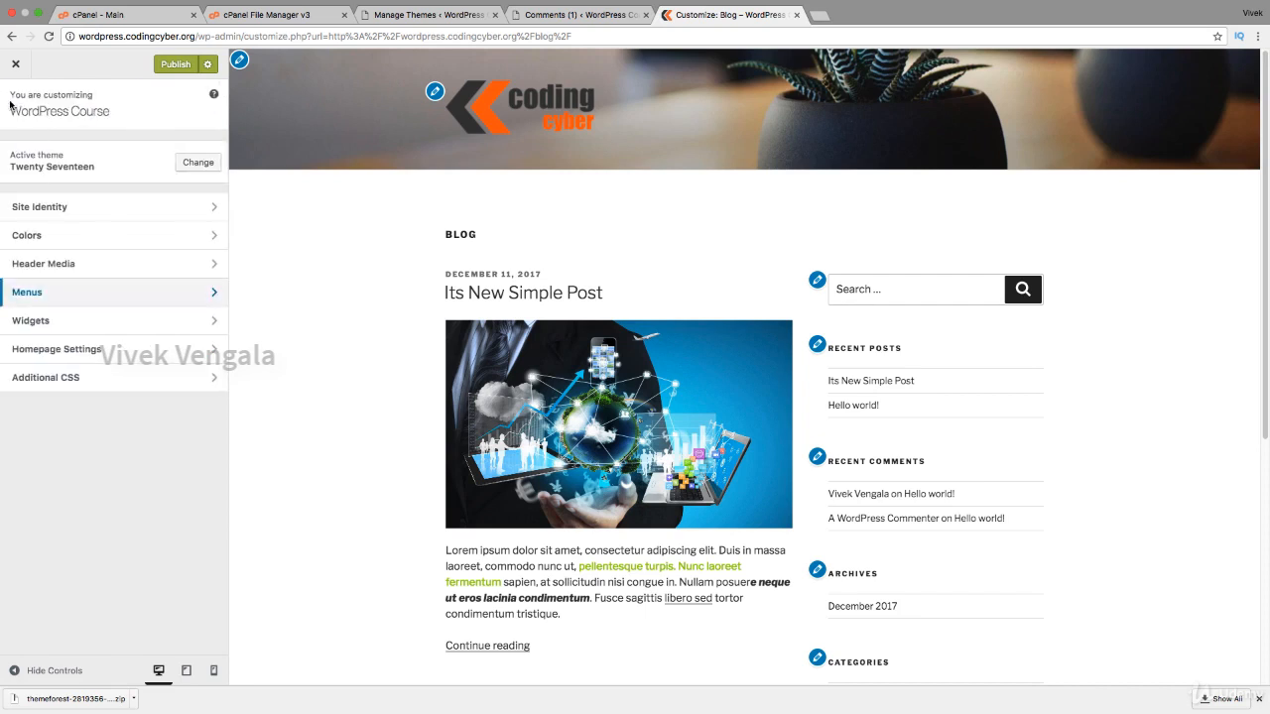
pyautogui.click(80, 327)
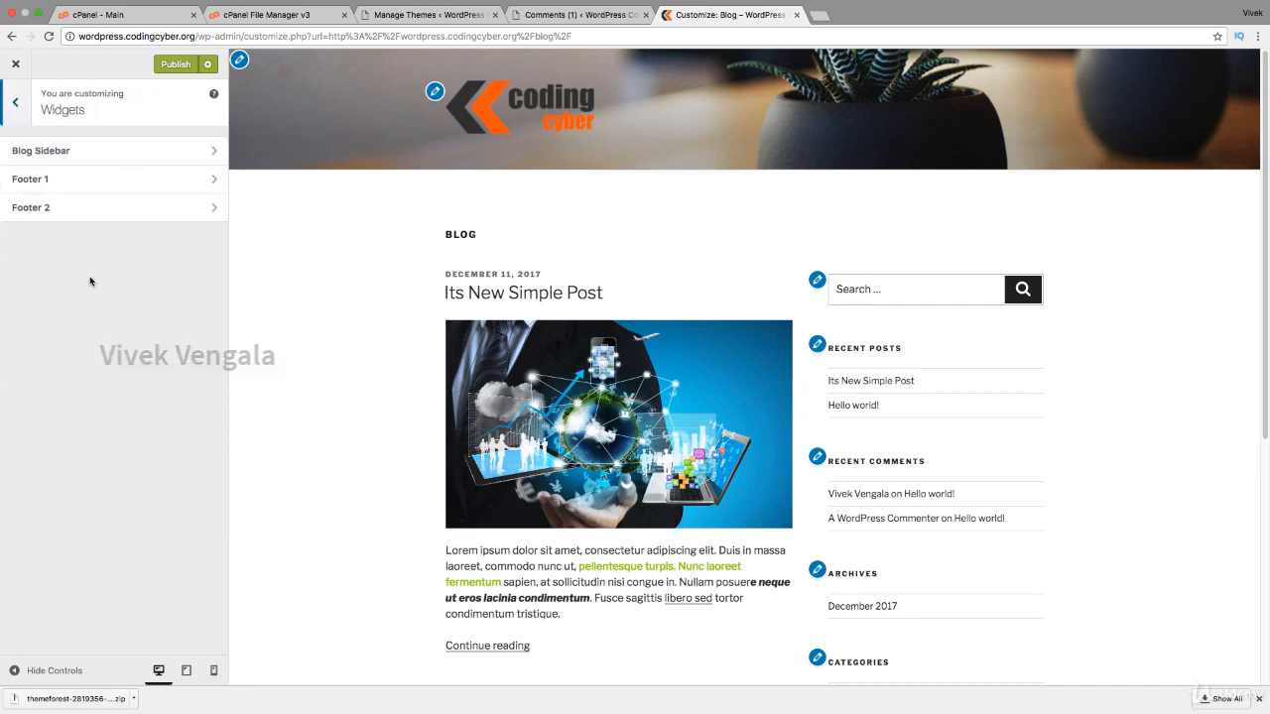
pyautogui.click(15, 99)
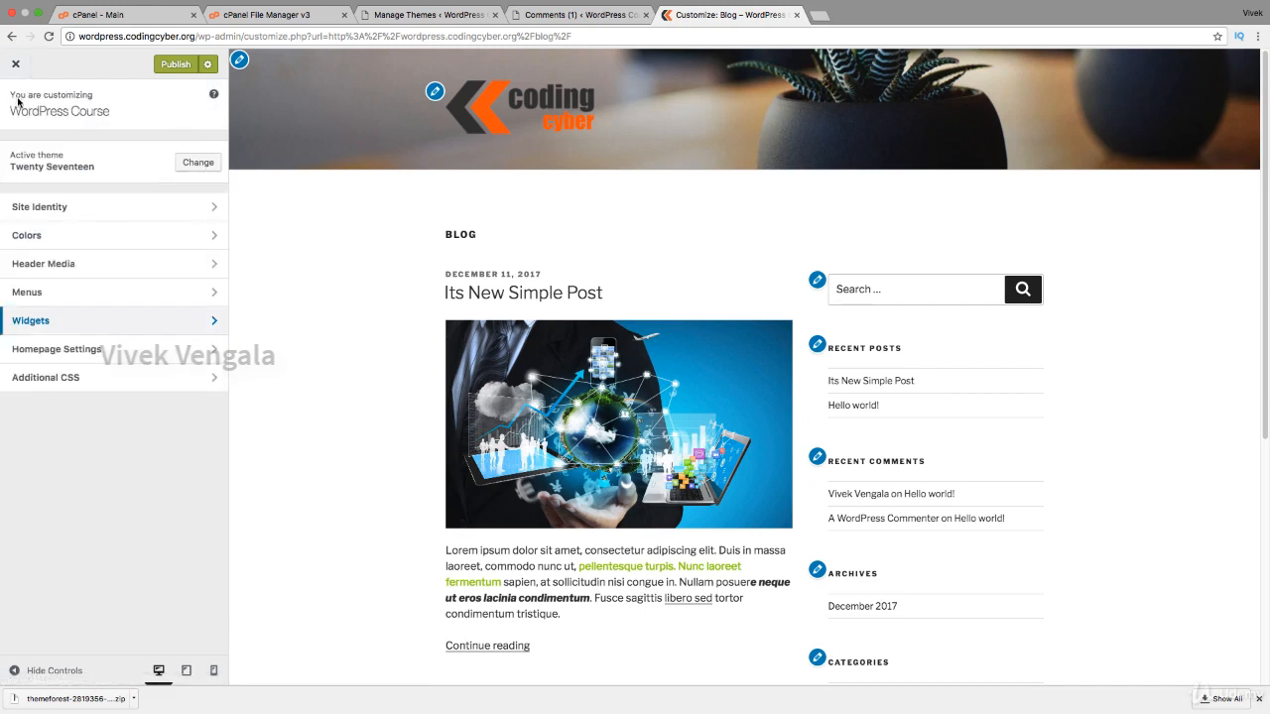
# - Review the homepage settings, try displaying the latest posts, and switch back to a static page
pyautogui.click(95, 351)
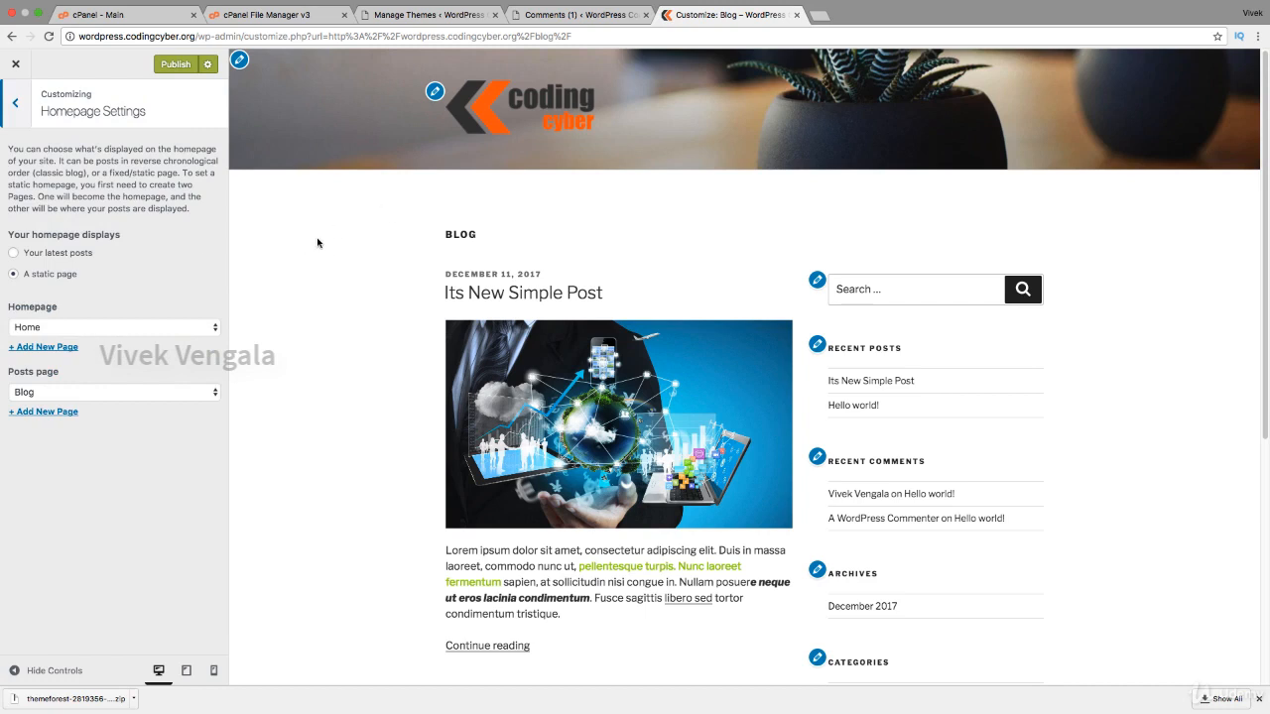
pyautogui.click(139, 330)
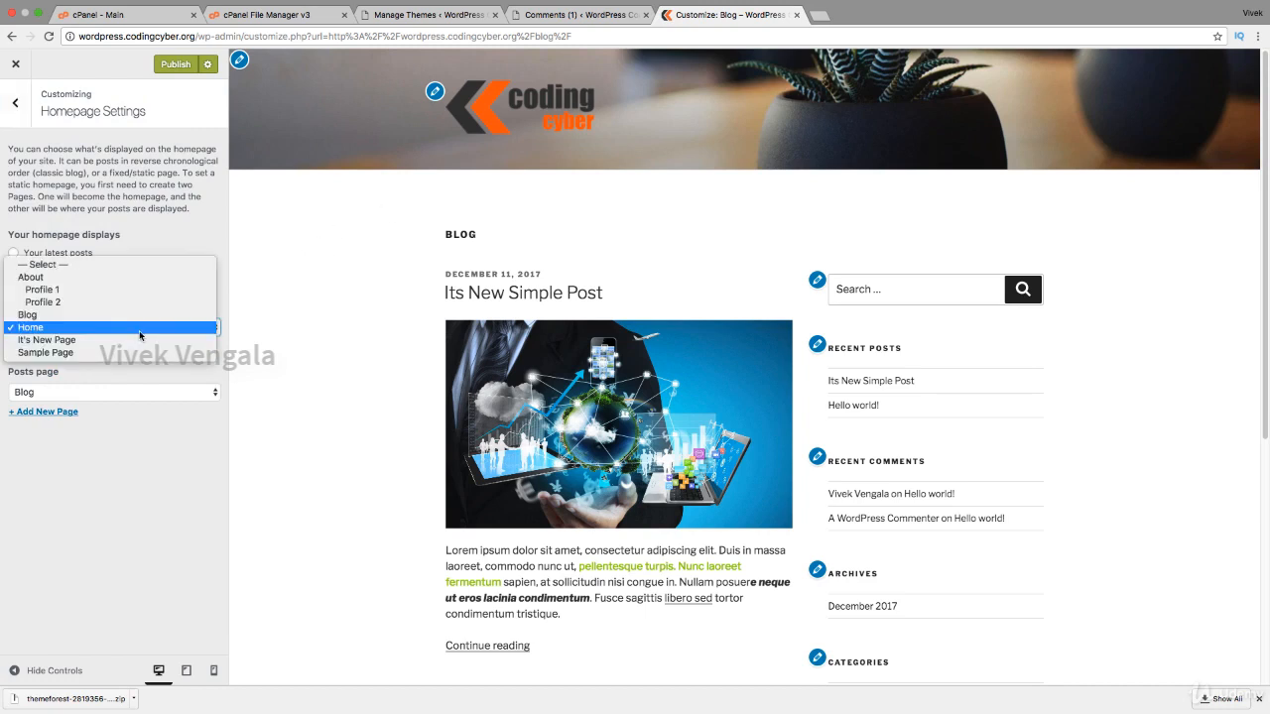
pyautogui.click(139, 330)
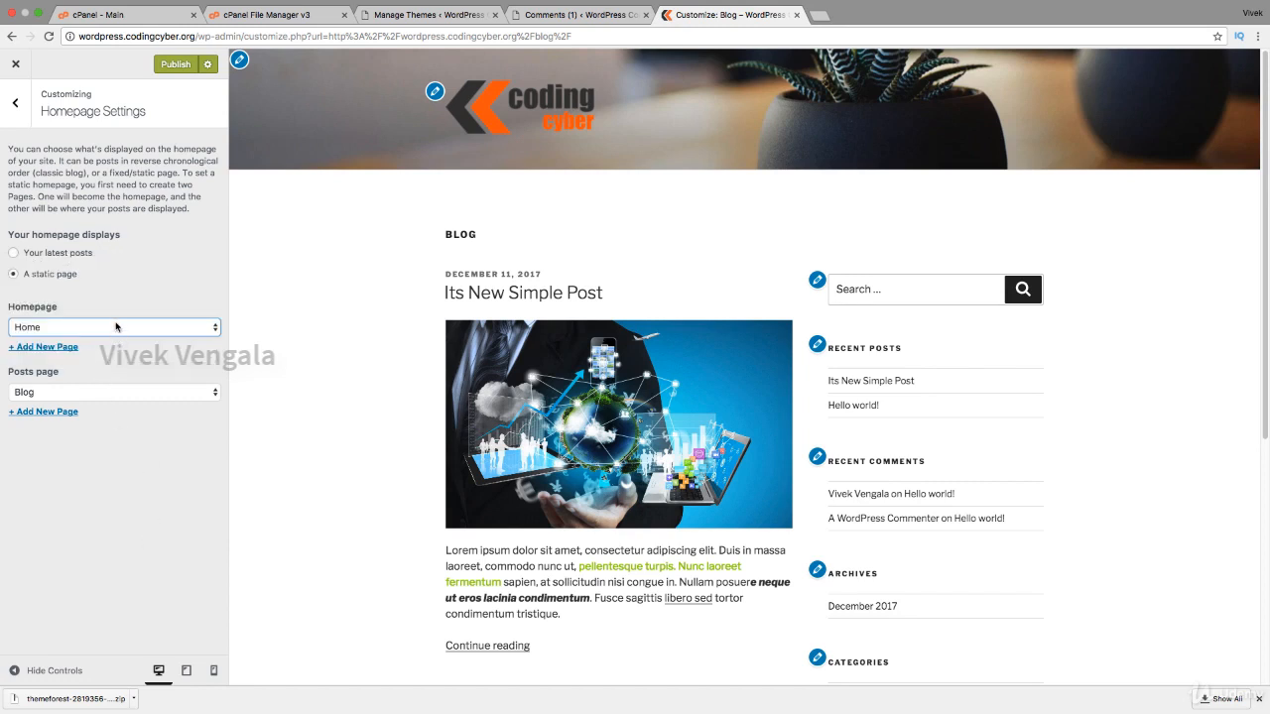
pyautogui.click(14, 253)
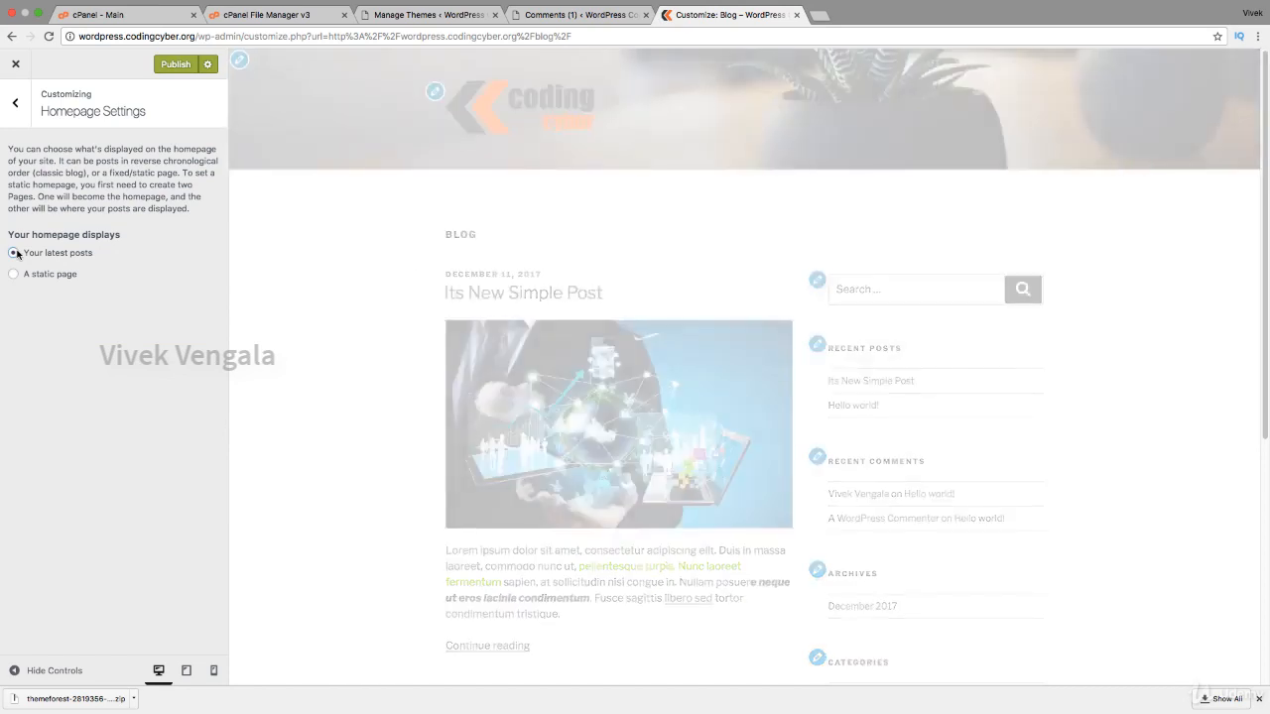
pyautogui.click(14, 275)
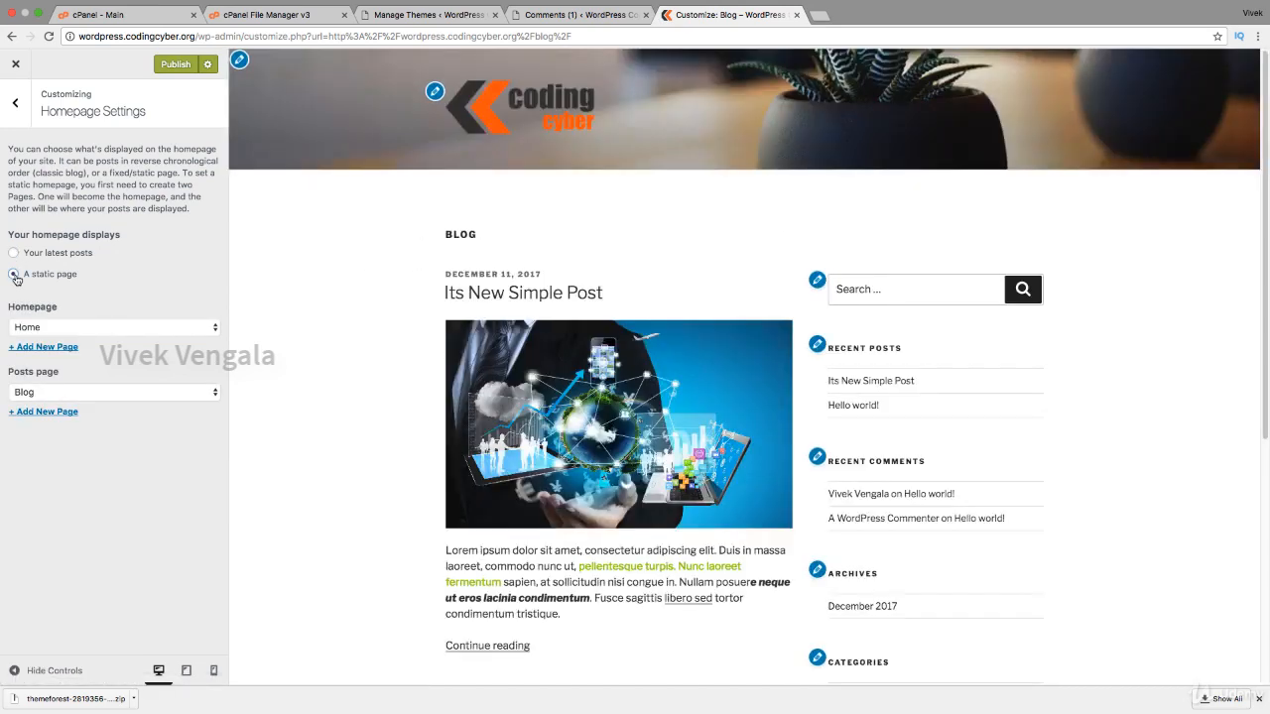
pyautogui.click(15, 102)
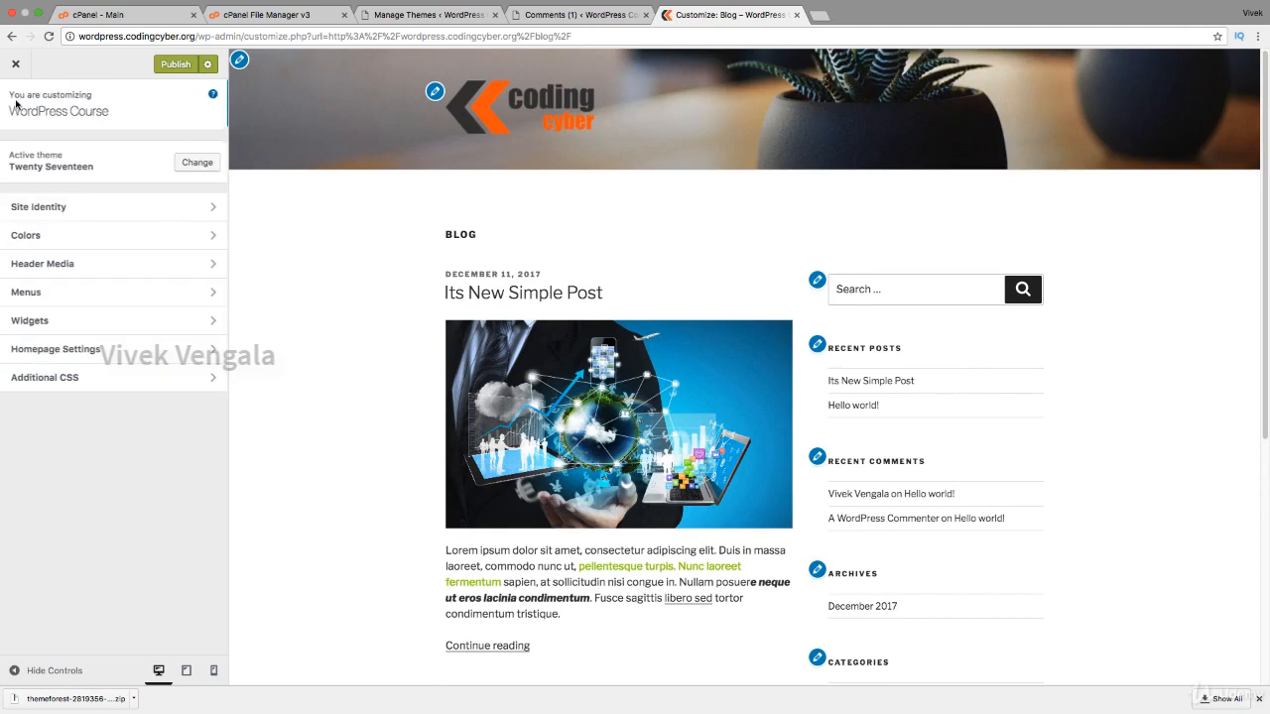
# - Review the site identity settings, and publish the customizations before closing the customizer
pyautogui.click(68, 210)
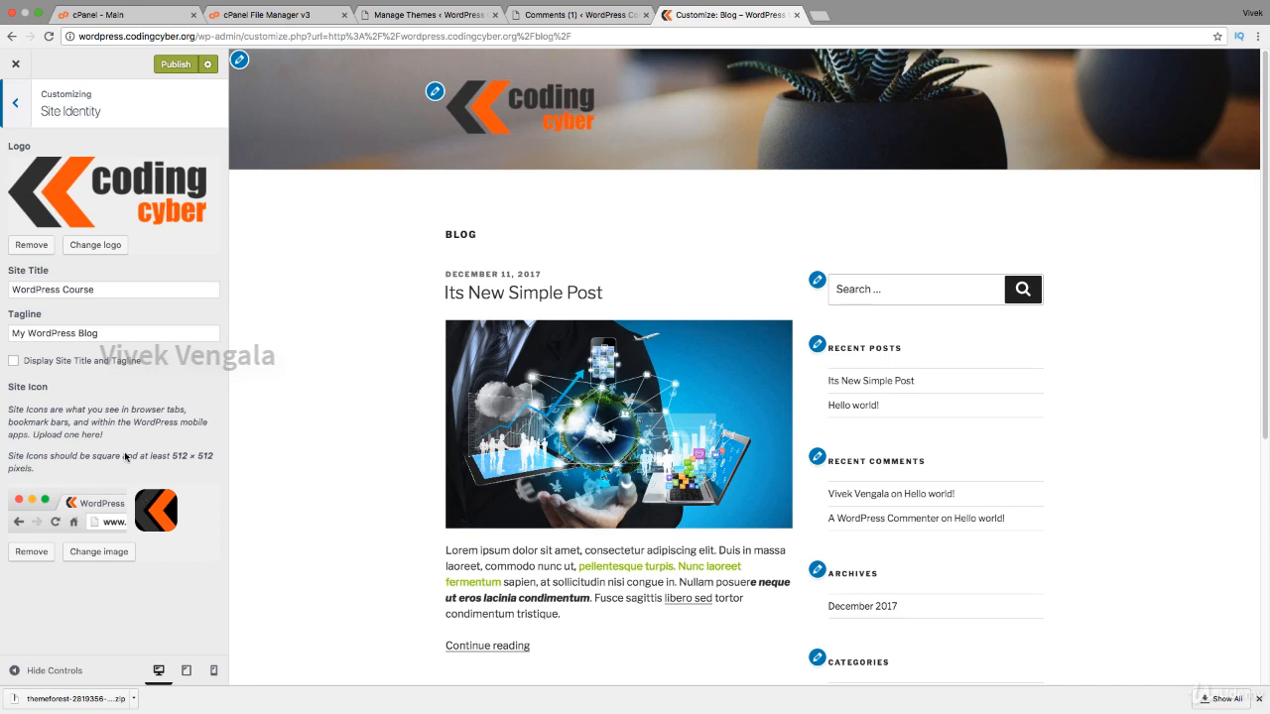
pyautogui.click(15, 112)
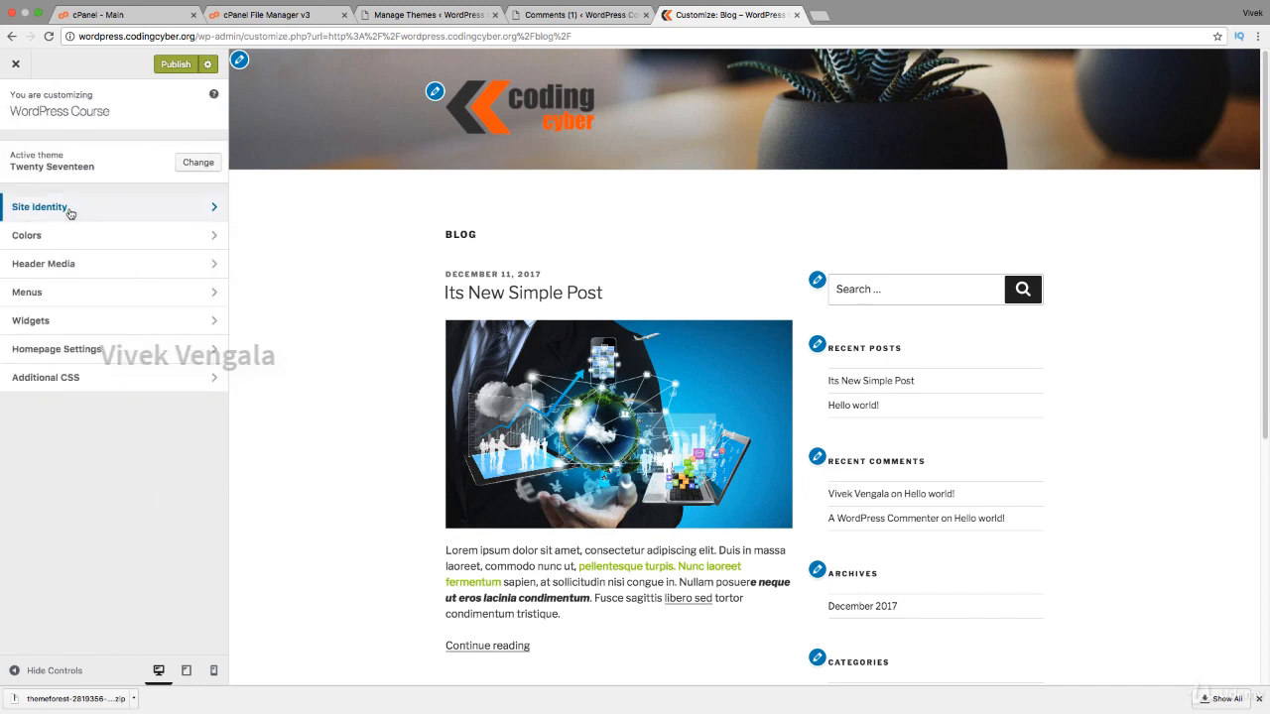
pyautogui.click(165, 65)
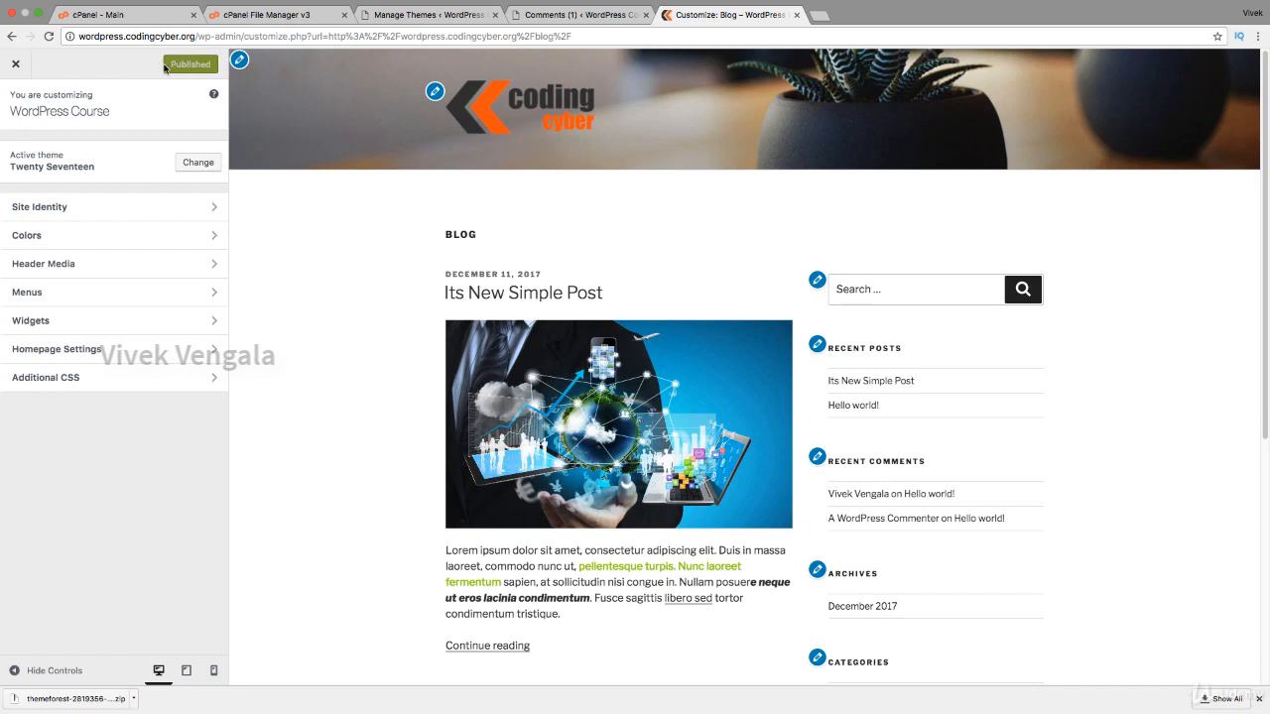
pyautogui.click(16, 67)
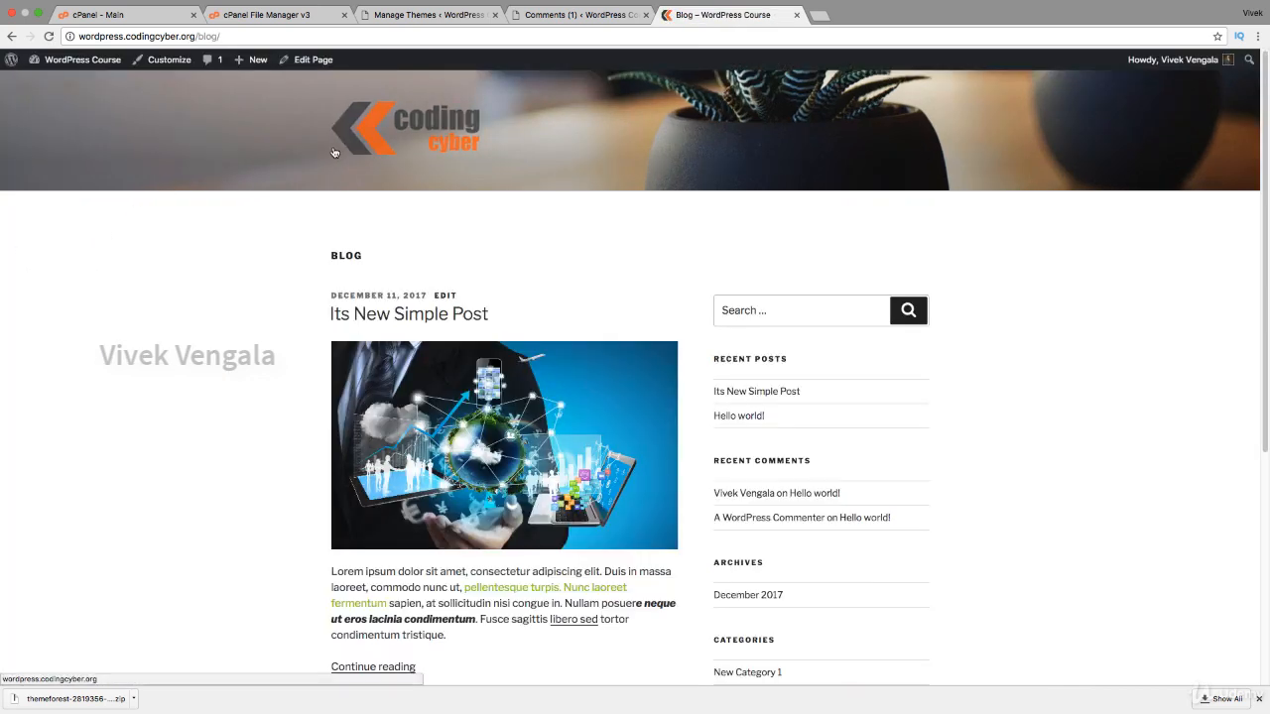
# - Open the live site's homepage from the logo to examine its header and content, and return to the blog page
pyautogui.click(368, 140)
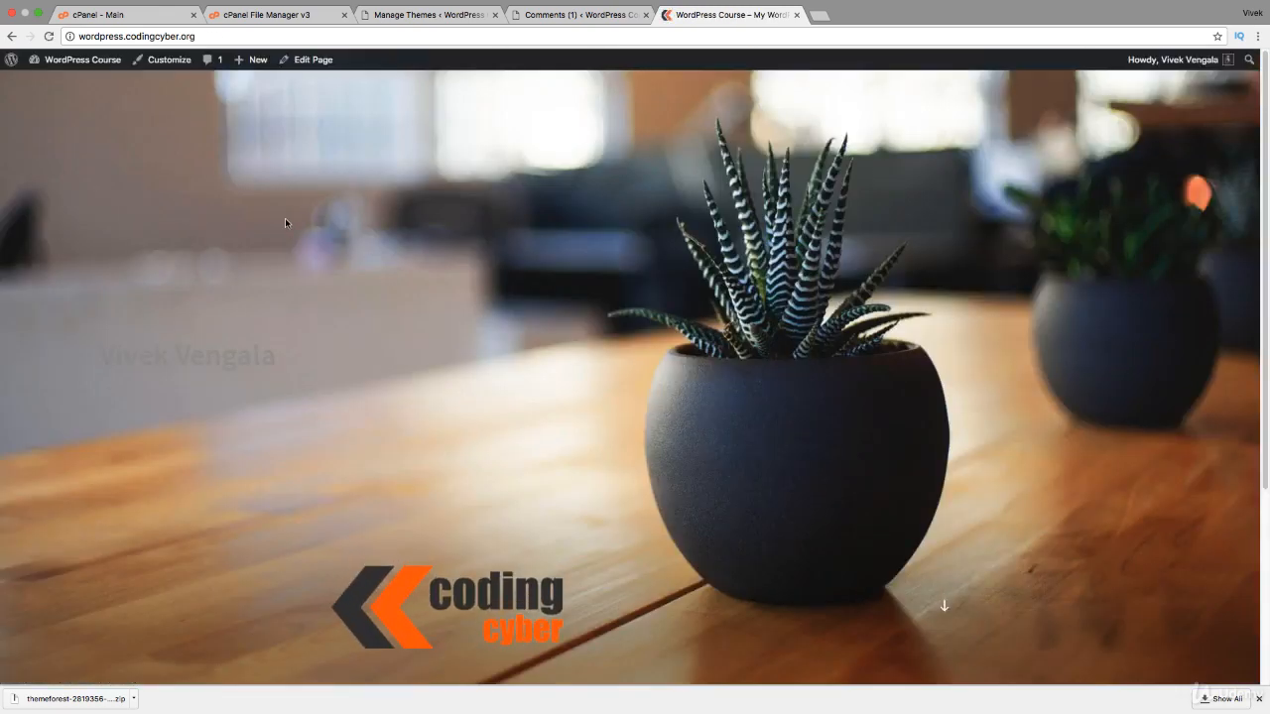
pyautogui.scroll(-5, 285, 222)
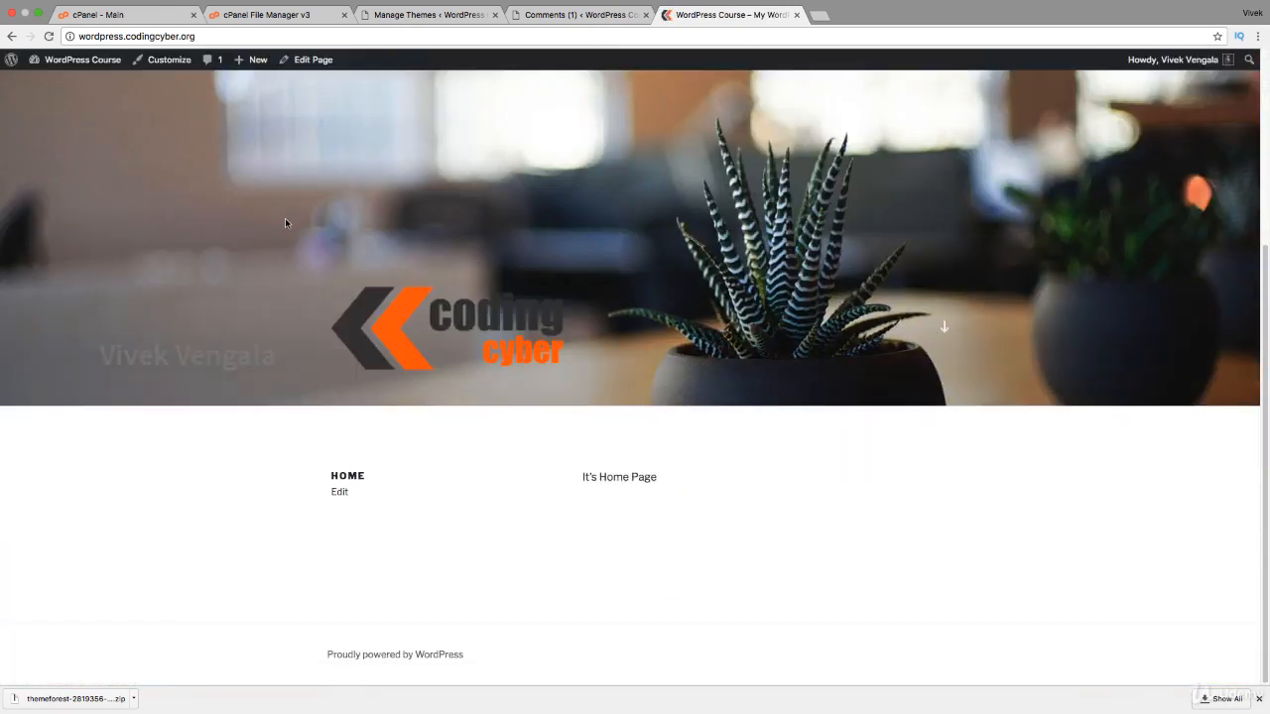
pyautogui.click(10, 36)
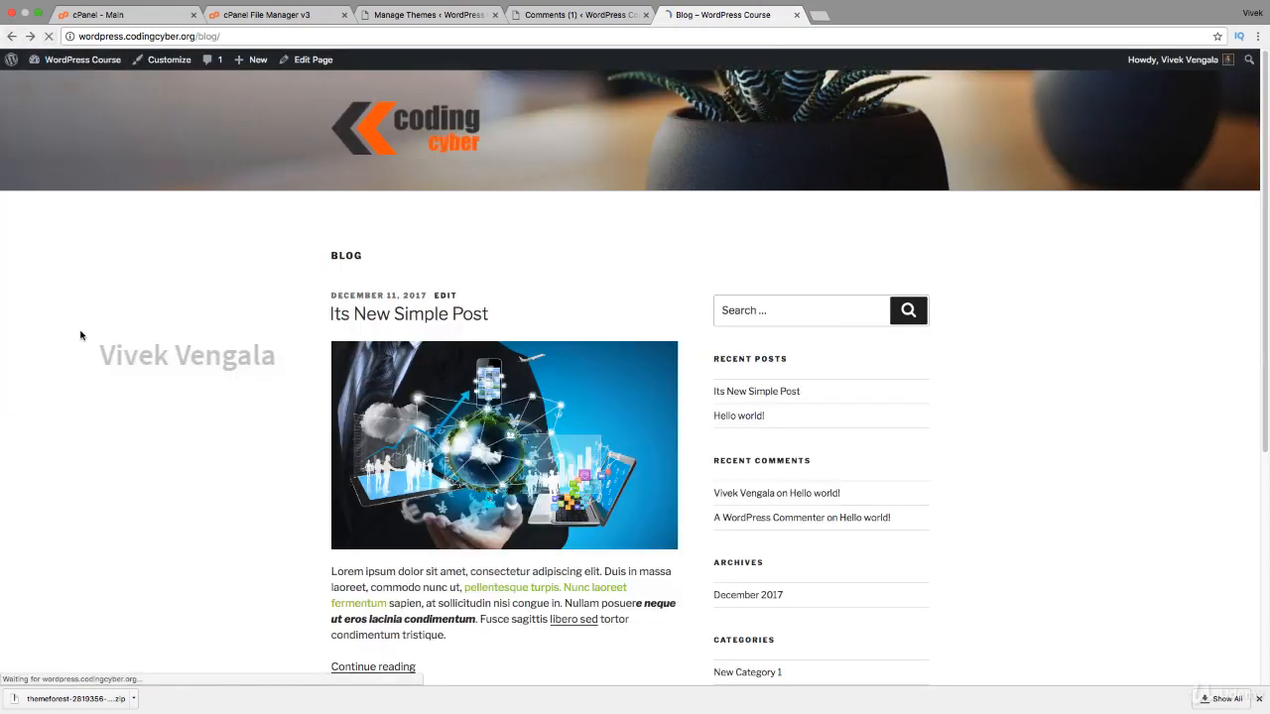